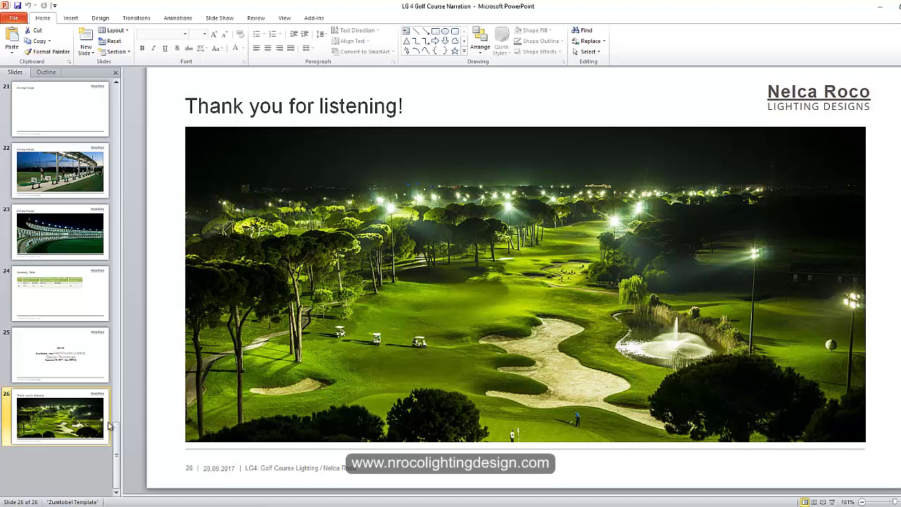
- Switch to the DIALux project and examine the driving range 3D view from the tee area to the far-end short game area
{"action": "mouse_move", "coordinate": [298, 506]}
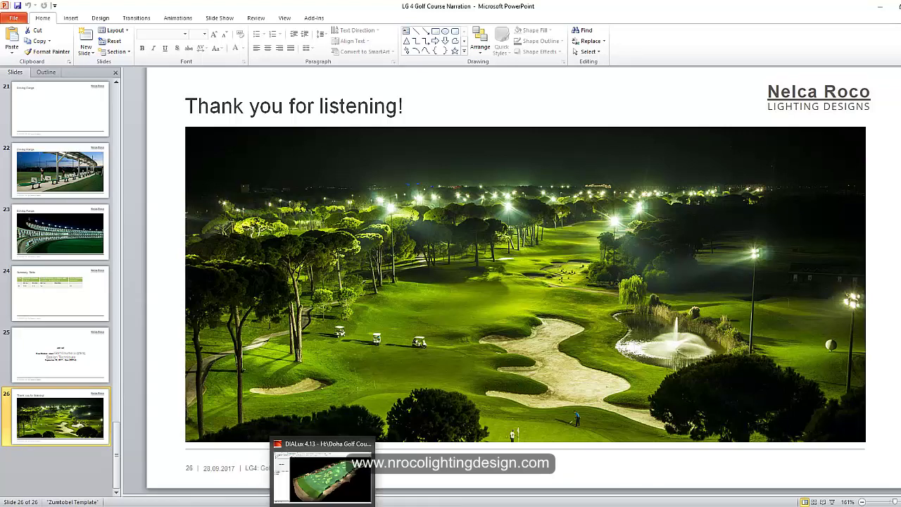
{"action": "left_click", "coordinate": [323, 504]}
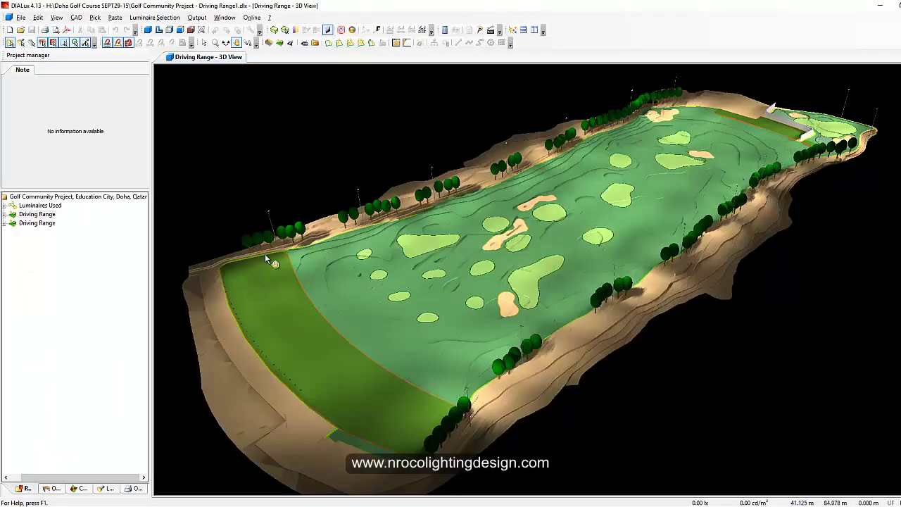
{"action": "left_click_drag", "start_coordinate": [260, 259], "coordinate": [220, 239]}
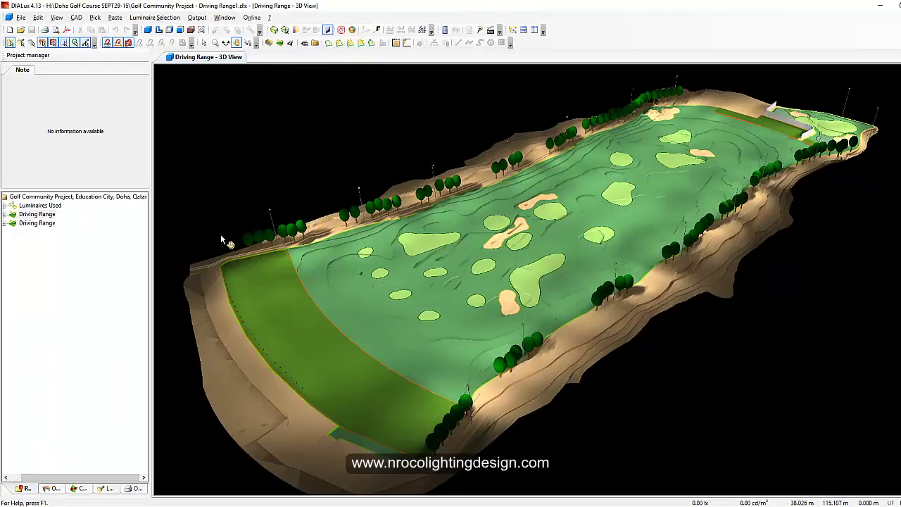
{"action": "left_click", "coordinate": [237, 42]}
{"action": "left_click", "coordinate": [225, 42]}
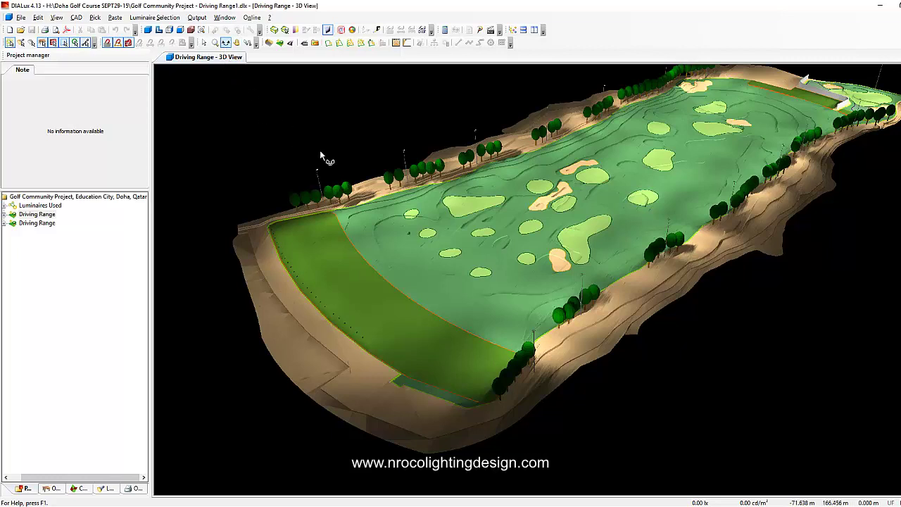
{"action": "left_click_drag", "start_coordinate": [421, 175], "coordinate": [360, 142]}
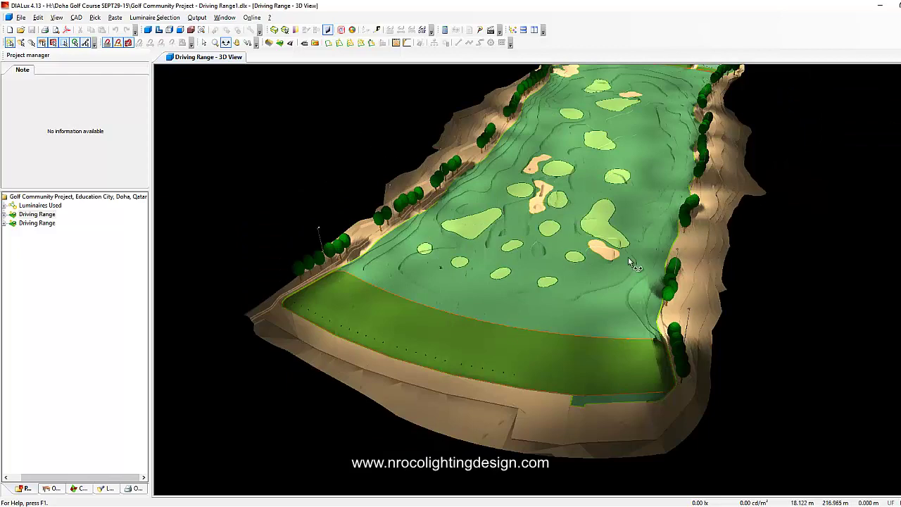
{"action": "scroll", "coordinate": [611, 240], "scroll_direction": "up", "scroll_amount": 3}
{"action": "scroll", "coordinate": [674, 253], "scroll_direction": "up", "scroll_amount": 3}
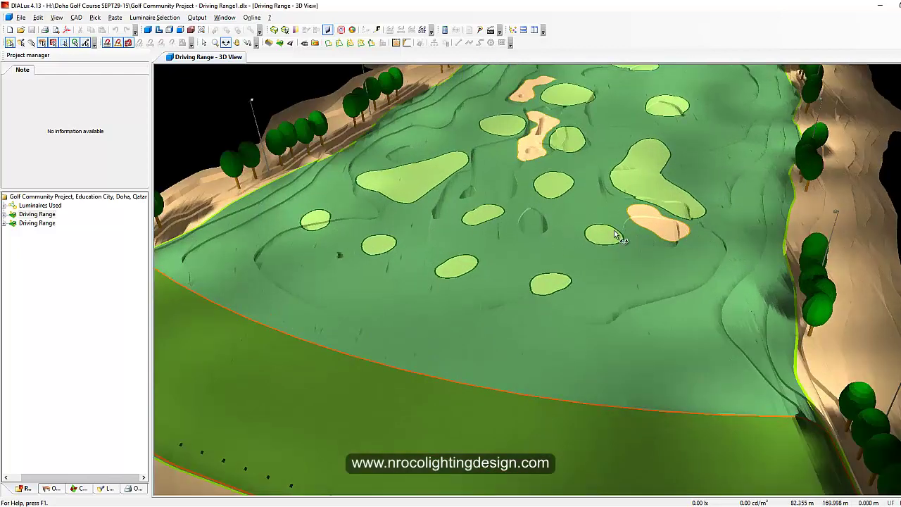
{"action": "left_click_drag", "start_coordinate": [615, 232], "coordinate": [606, 231]}
{"action": "scroll", "coordinate": [590, 384], "scroll_direction": "up", "scroll_amount": 3}
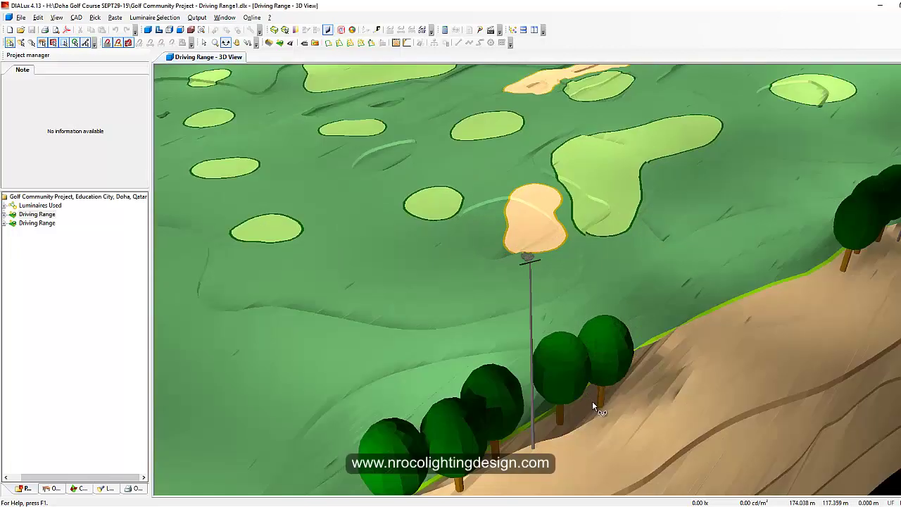
{"action": "left_click_drag", "start_coordinate": [592, 400], "coordinate": [328, 101]}
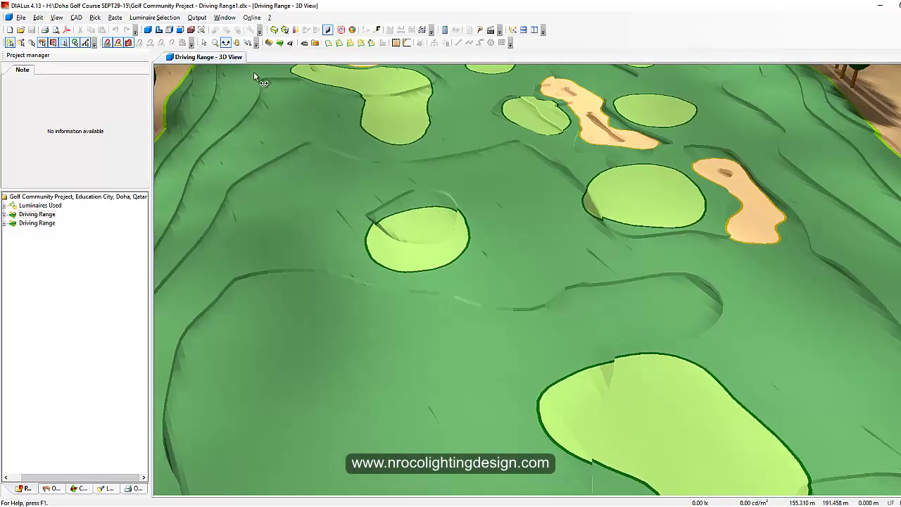
{"action": "left_click_drag", "start_coordinate": [255, 76], "coordinate": [301, 250]}
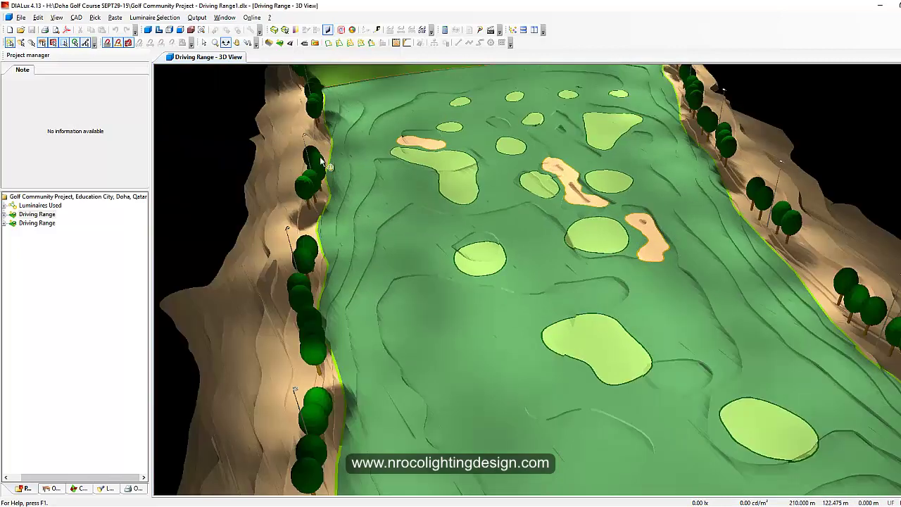
{"action": "left_click", "coordinate": [226, 43]}
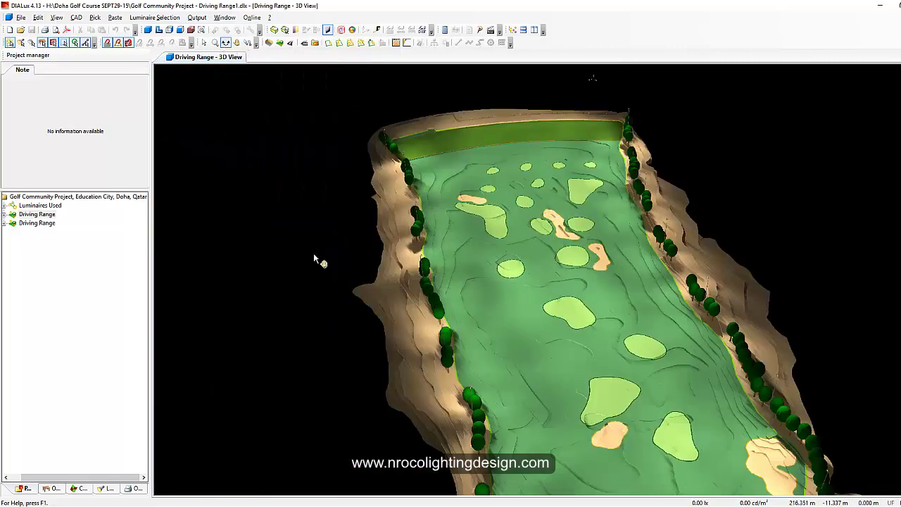
{"action": "left_click_drag", "start_coordinate": [255, 77], "coordinate": [294, 270]}
{"action": "left_click_drag", "start_coordinate": [299, 130], "coordinate": [373, 211]}
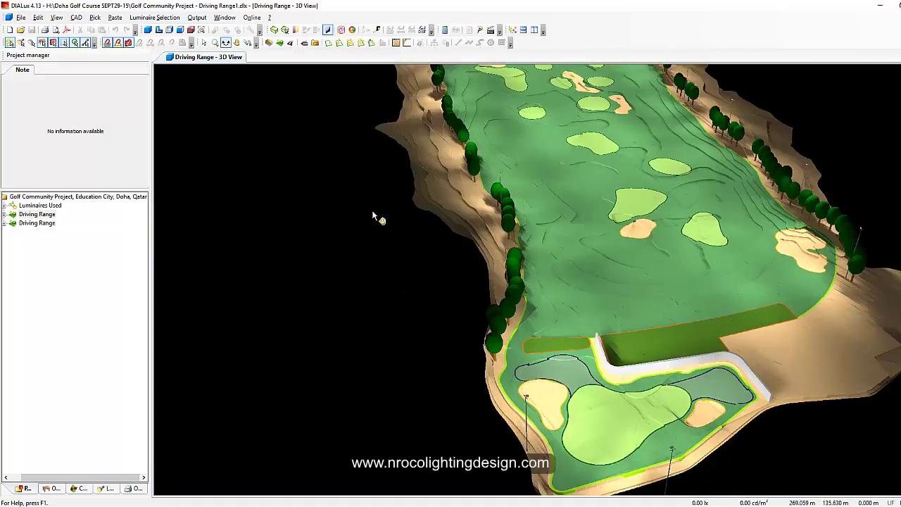
{"action": "left_click", "coordinate": [237, 43]}
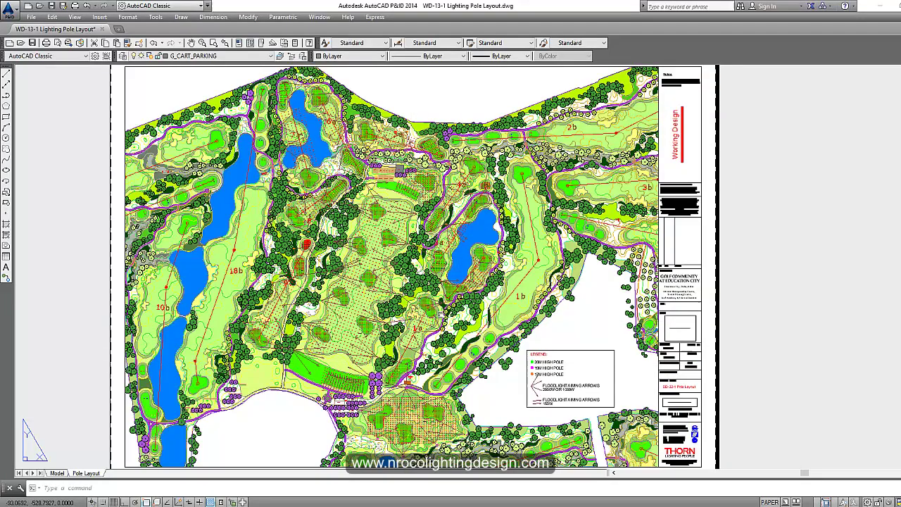
- In the AutoCAD lighting pole layout drawing, go from the Pole Layout sheet to model space and inspect the driving range plan
{"action": "middle_click_drag", "start_coordinate": [292, 386], "coordinate": [321, 376]}
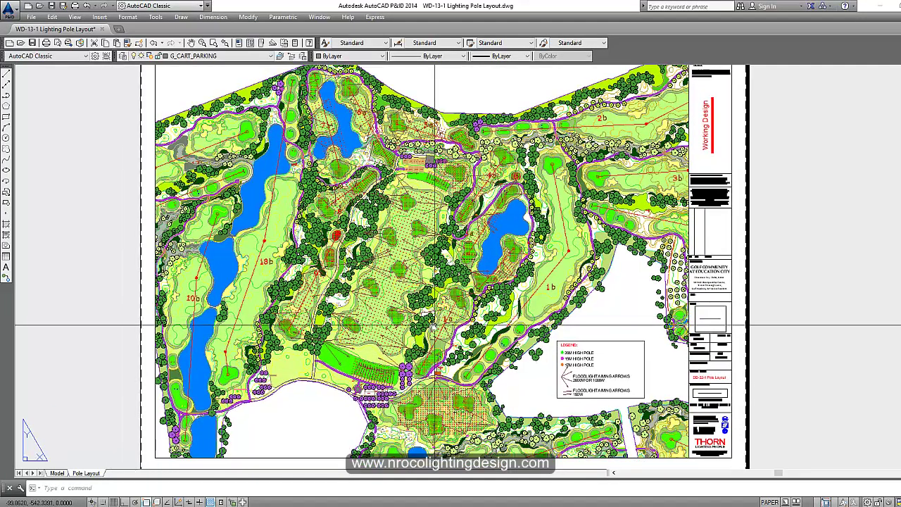
{"action": "left_click", "coordinate": [57, 473]}
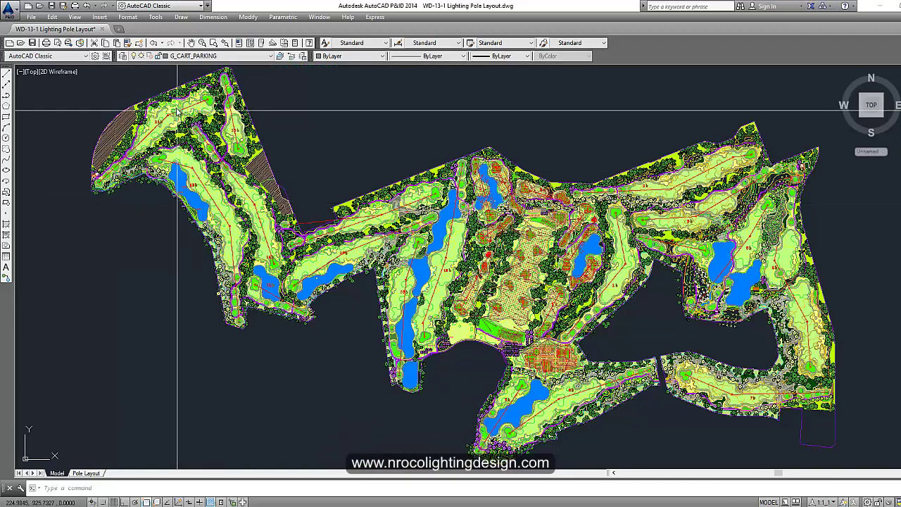
{"action": "middle_click_drag", "start_coordinate": [386, 187], "coordinate": [311, 181]}
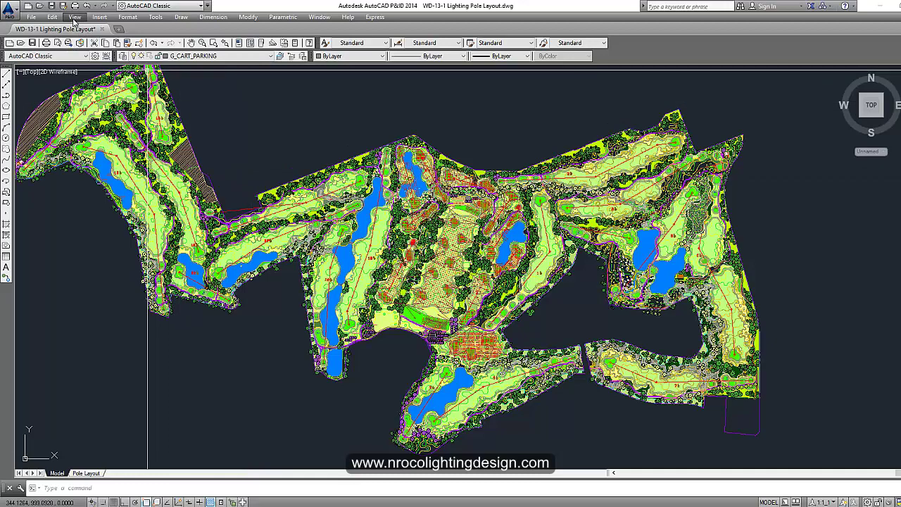
{"action": "middle_click_drag", "start_coordinate": [272, 162], "coordinate": [233, 176]}
{"action": "scroll", "coordinate": [388, 245], "scroll_direction": "up", "scroll_amount": 4}
{"action": "middle_click_drag", "start_coordinate": [110, 96], "coordinate": [103, 84]}
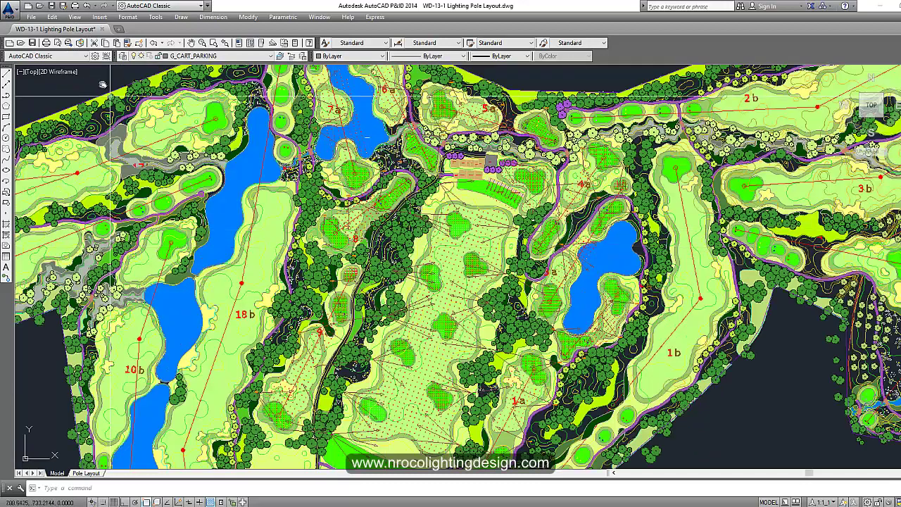
- Show the golf course model in the Front view
{"action": "left_click", "coordinate": [74, 17]}
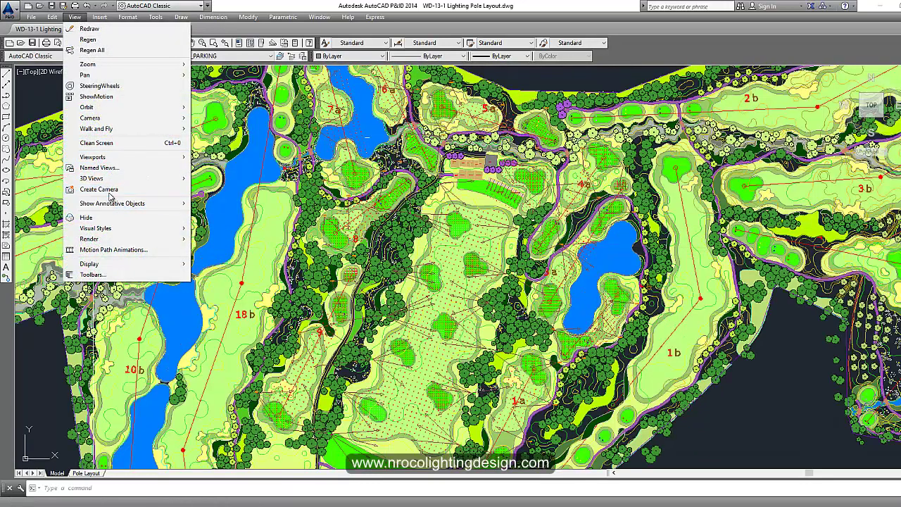
{"action": "mouse_move", "coordinate": [113, 182]}
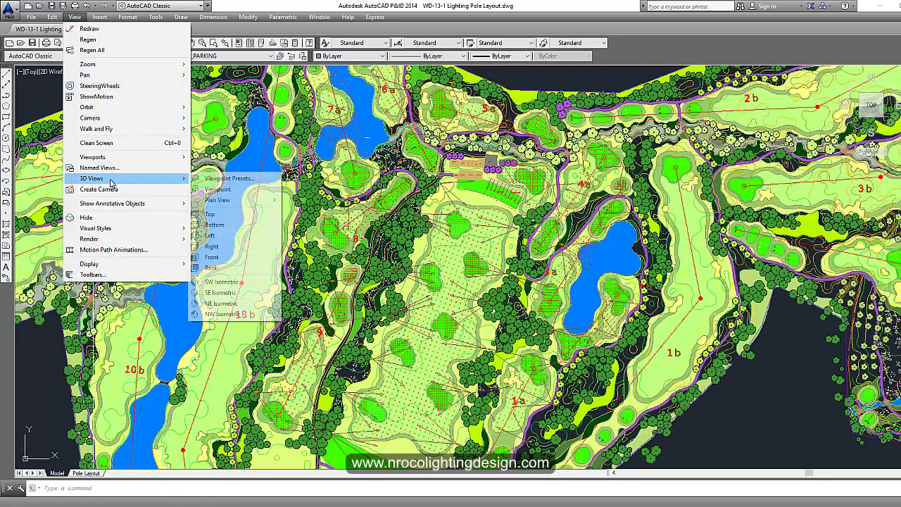
{"action": "left_click", "coordinate": [221, 256]}
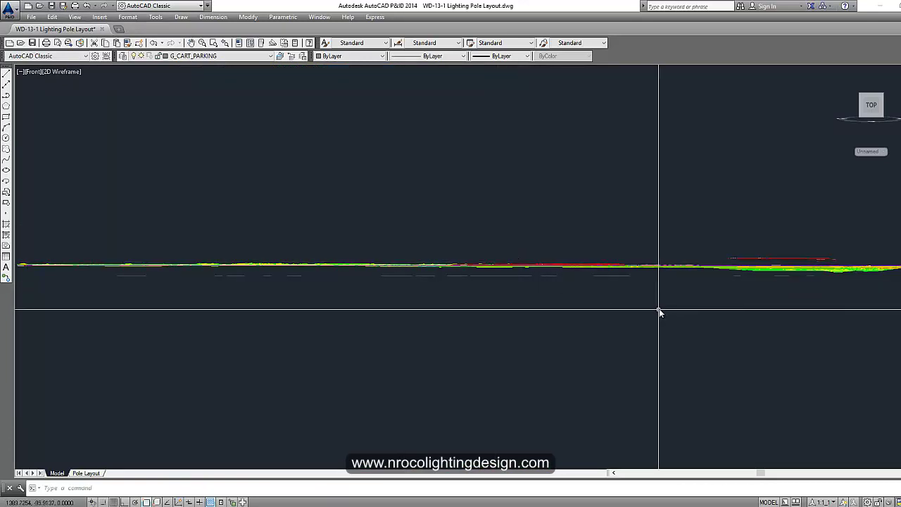
- Examine the stacked contour lines of the golf course terrain along the front elevation, up close and at full extent
{"action": "scroll", "coordinate": [674, 302], "scroll_direction": "up", "scroll_amount": 4}
{"action": "middle_click_drag", "start_coordinate": [722, 266], "coordinate": [245, 324]}
{"action": "scroll", "coordinate": [282, 320], "scroll_direction": "up", "scroll_amount": 2}
{"action": "middle_click_drag", "start_coordinate": [648, 309], "coordinate": [578, 259]}
{"action": "scroll", "coordinate": [587, 288], "scroll_direction": "up", "scroll_amount": 4}
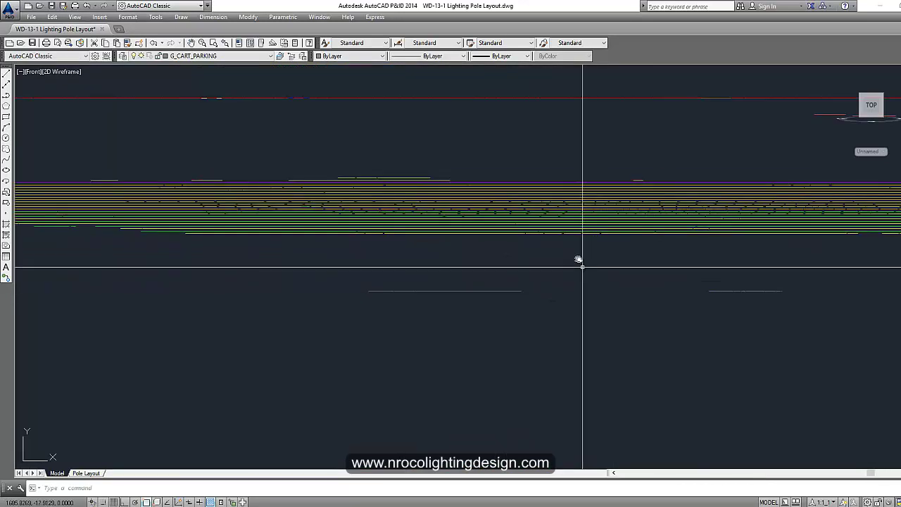
{"action": "scroll", "coordinate": [489, 258], "scroll_direction": "up", "scroll_amount": 5}
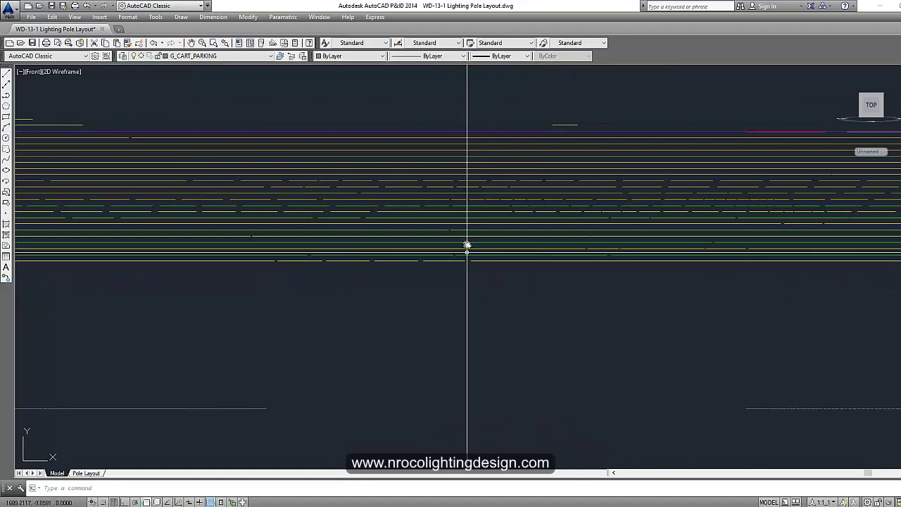
{"action": "scroll", "coordinate": [462, 247], "scroll_direction": "up", "scroll_amount": 5}
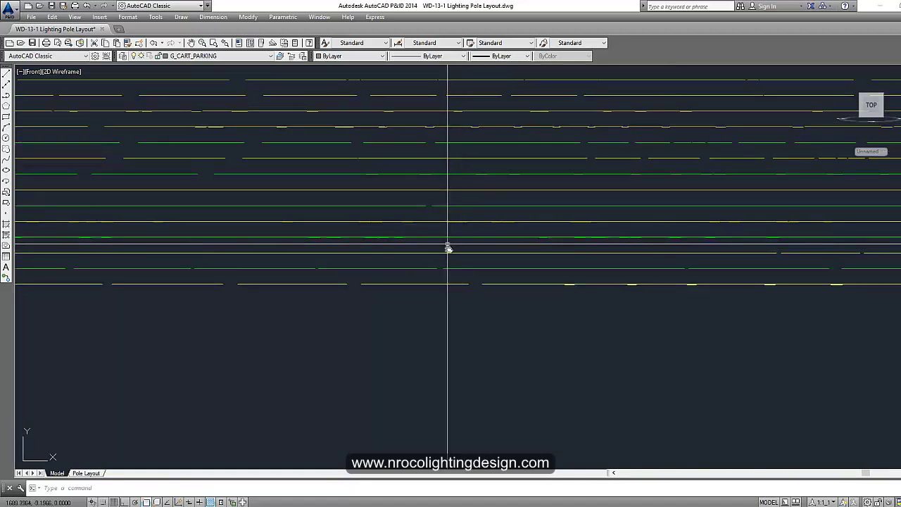
{"action": "scroll", "coordinate": [448, 248], "scroll_direction": "down", "scroll_amount": 6}
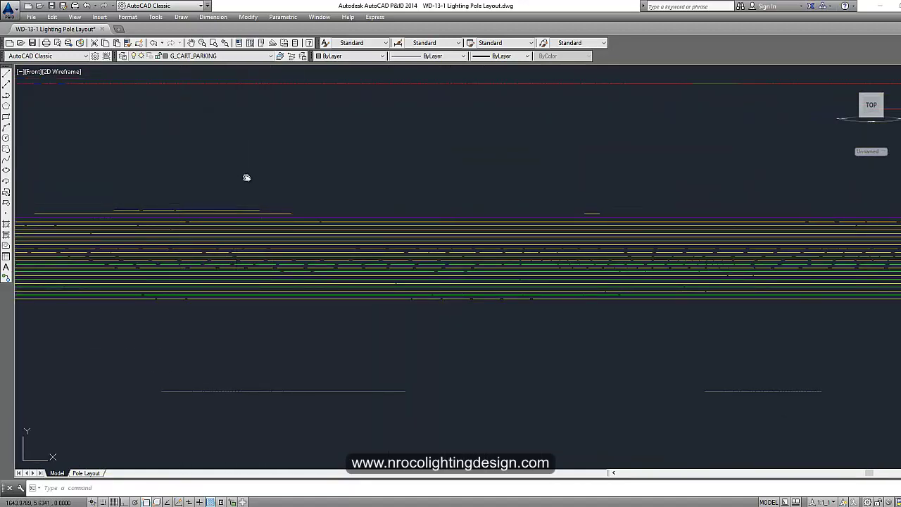
{"action": "scroll", "coordinate": [210, 177], "scroll_direction": "down", "scroll_amount": 5}
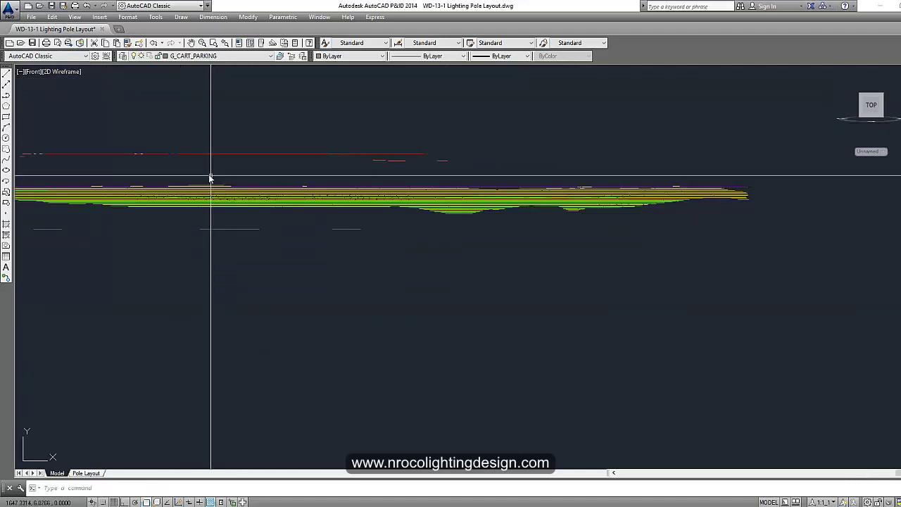
{"action": "middle_click_drag", "start_coordinate": [259, 180], "coordinate": [371, 203]}
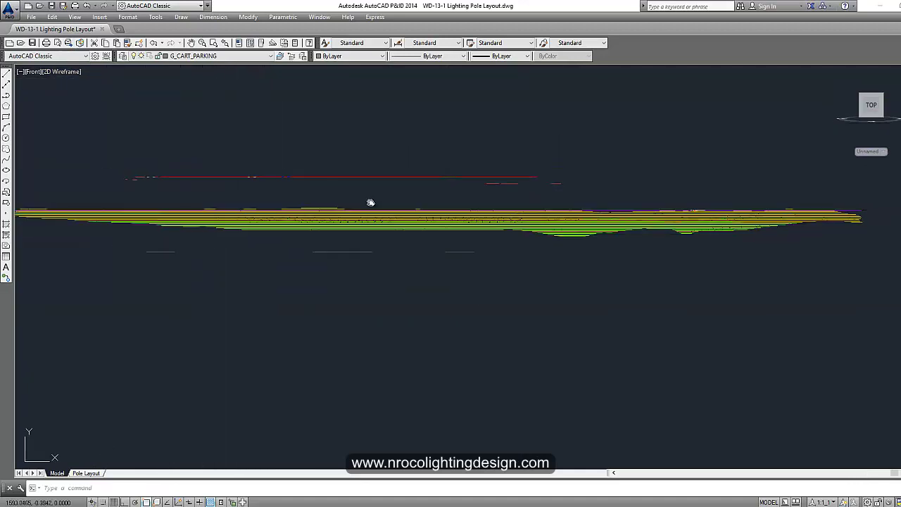
{"action": "scroll", "coordinate": [209, 207], "scroll_direction": "up", "scroll_amount": 5}
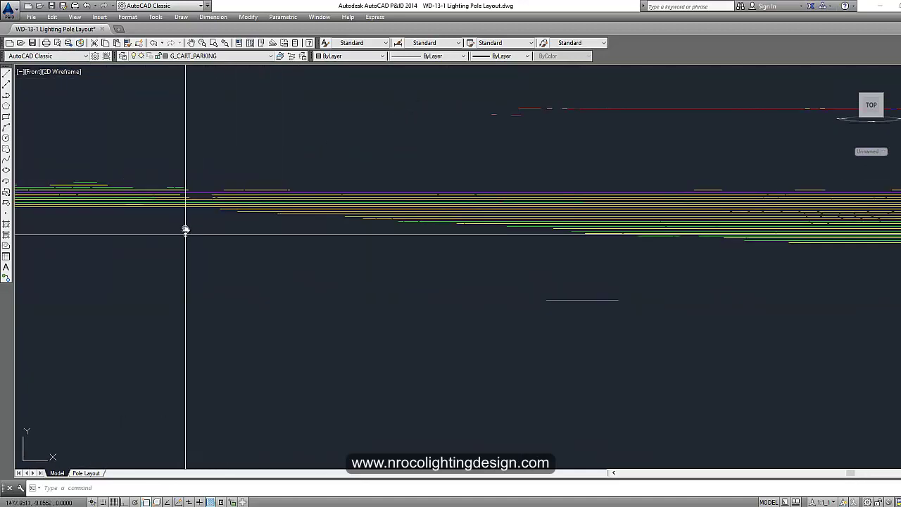
{"action": "middle_click_drag", "start_coordinate": [197, 201], "coordinate": [351, 216]}
{"action": "middle_click_drag", "start_coordinate": [239, 222], "coordinate": [417, 233]}
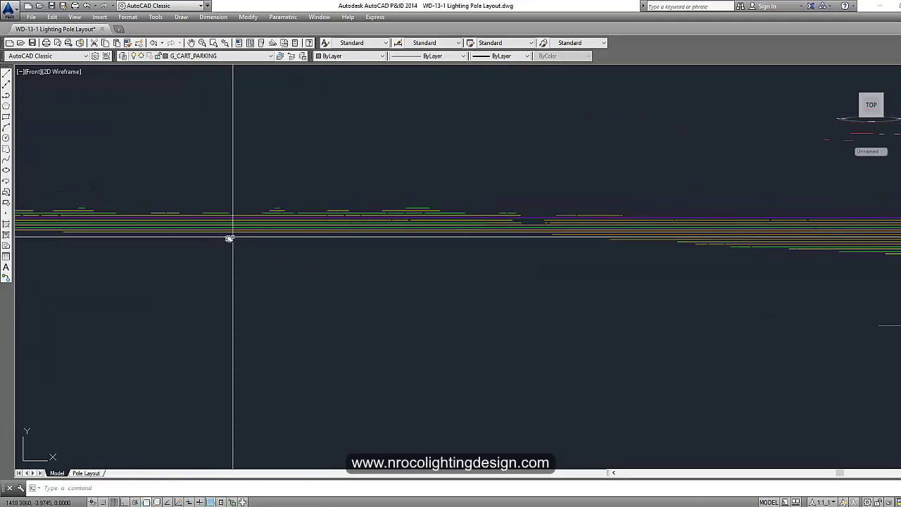
{"action": "scroll", "coordinate": [200, 232], "scroll_direction": "up", "scroll_amount": 3}
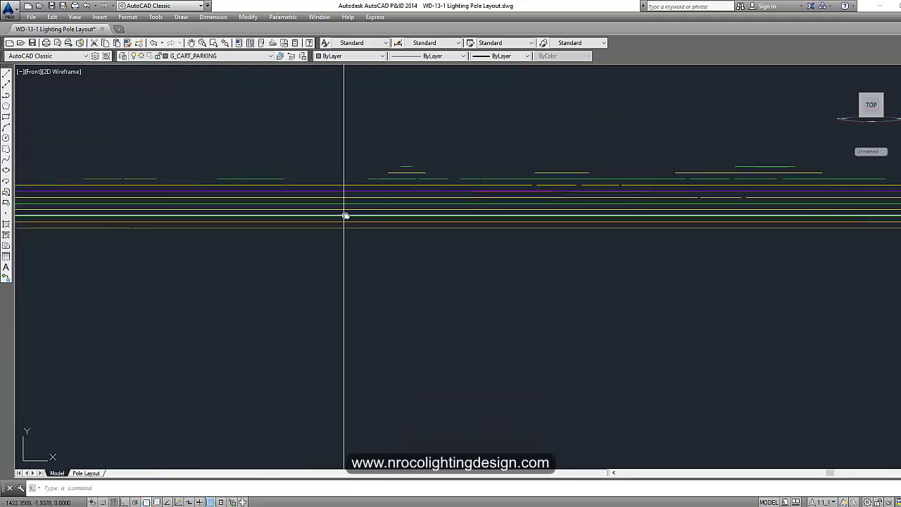
{"action": "scroll", "coordinate": [344, 218], "scroll_direction": "down", "scroll_amount": 3}
{"action": "scroll", "coordinate": [324, 227], "scroll_direction": "up", "scroll_amount": 3}
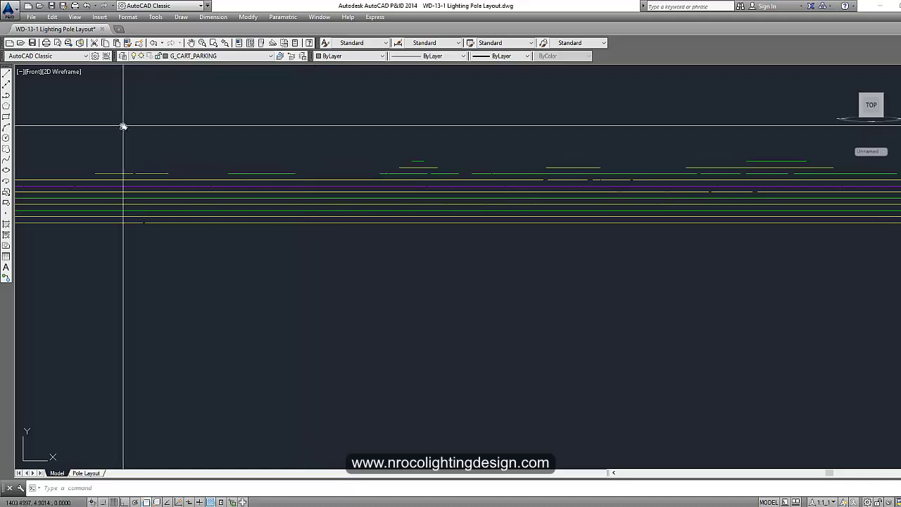
- Show the model in the SE Isometric view and examine the driving range, its aiming arrows and the surrounding holes
{"action": "left_click", "coordinate": [75, 17]}
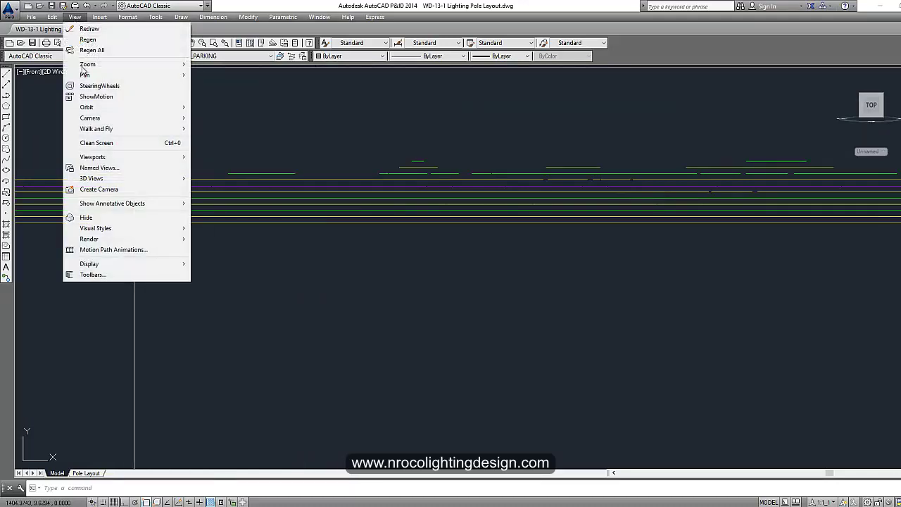
{"action": "mouse_move", "coordinate": [105, 180]}
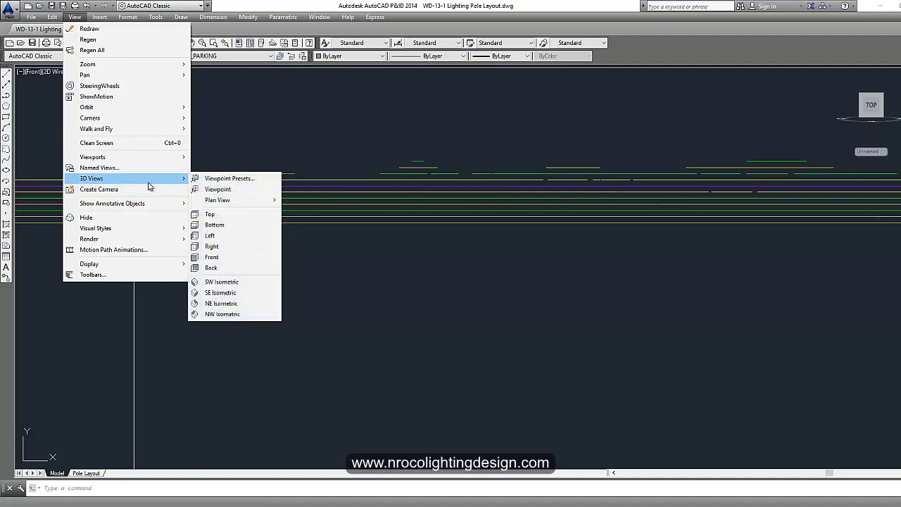
{"action": "left_click", "coordinate": [222, 291]}
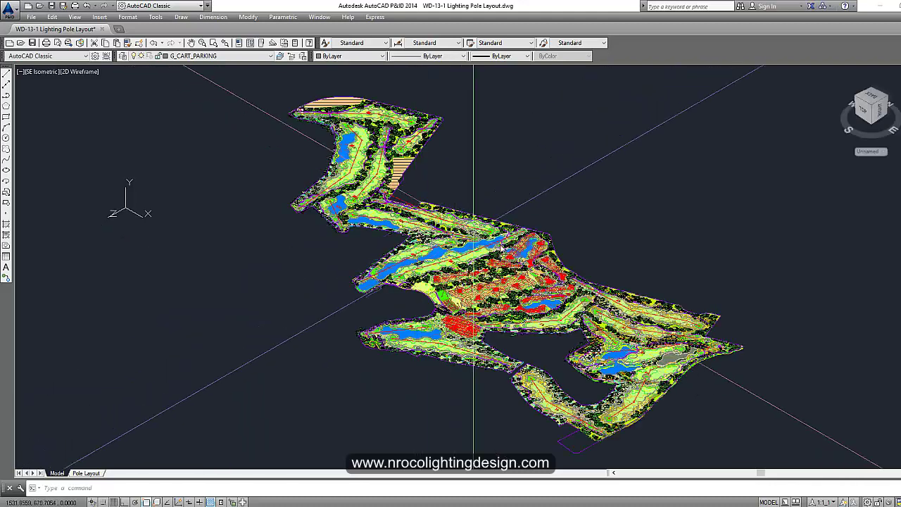
{"action": "scroll", "coordinate": [519, 271], "scroll_direction": "up", "scroll_amount": 6}
{"action": "scroll", "coordinate": [340, 246], "scroll_direction": "down", "scroll_amount": 1}
{"action": "scroll", "coordinate": [338, 245], "scroll_direction": "up", "scroll_amount": 6}
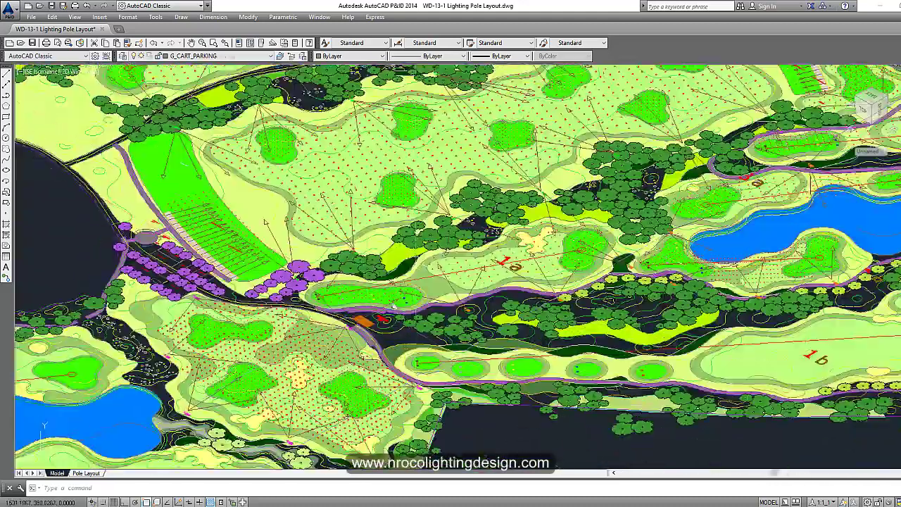
{"action": "middle_click_drag", "start_coordinate": [394, 305], "coordinate": [478, 412]}
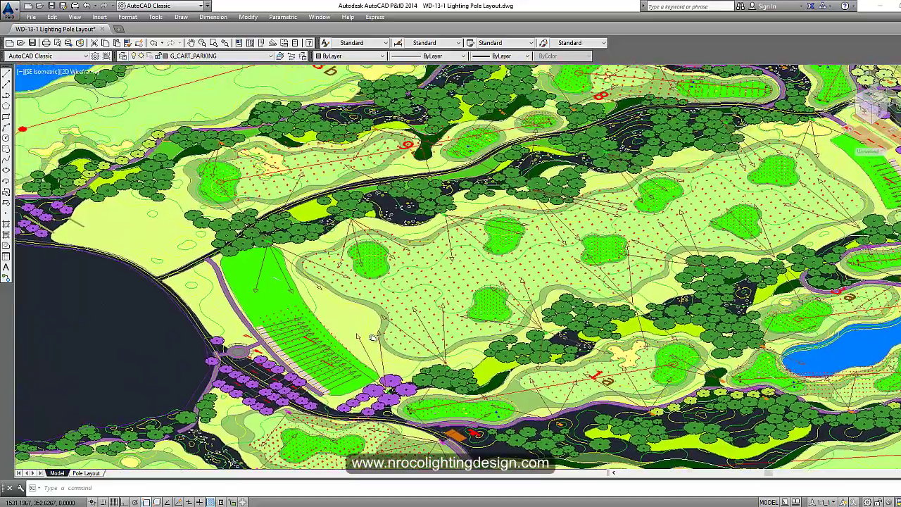
{"action": "scroll", "coordinate": [479, 412], "scroll_direction": "down", "scroll_amount": 3}
{"action": "middle_click_drag", "start_coordinate": [380, 317], "coordinate": [468, 457]}
{"action": "scroll", "coordinate": [451, 268], "scroll_direction": "down", "scroll_amount": 3}
{"action": "scroll", "coordinate": [459, 233], "scroll_direction": "up", "scroll_amount": 4}
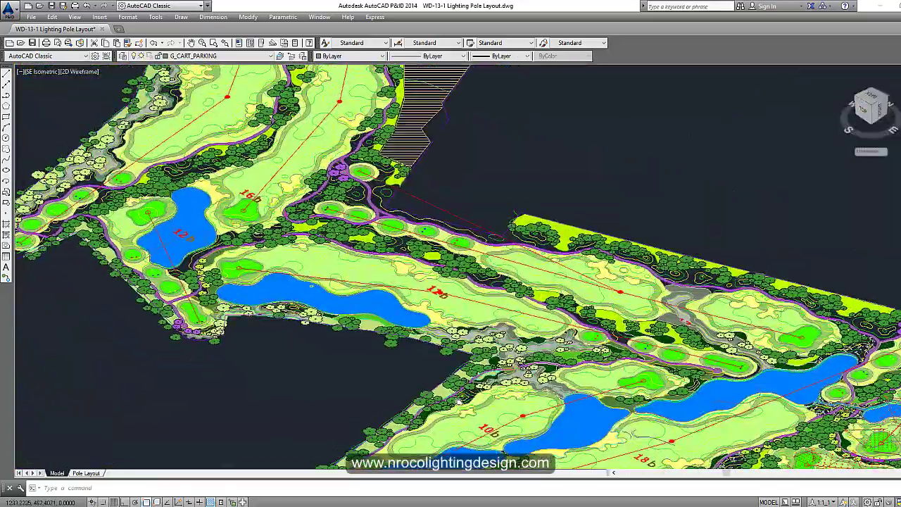
- Highlight the small closed contour and the contour around it, beside the trees beyond the fairway past hole 11b
{"action": "scroll", "coordinate": [352, 212], "scroll_direction": "up", "scroll_amount": 3}
{"action": "scroll", "coordinate": [465, 225], "scroll_direction": "up", "scroll_amount": 4}
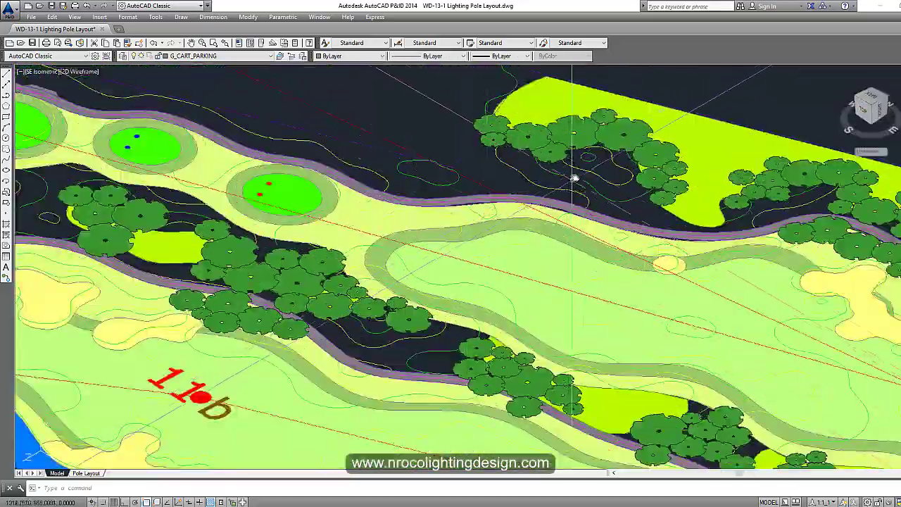
{"action": "scroll", "coordinate": [590, 162], "scroll_direction": "up", "scroll_amount": 2}
{"action": "left_click", "coordinate": [589, 160]}
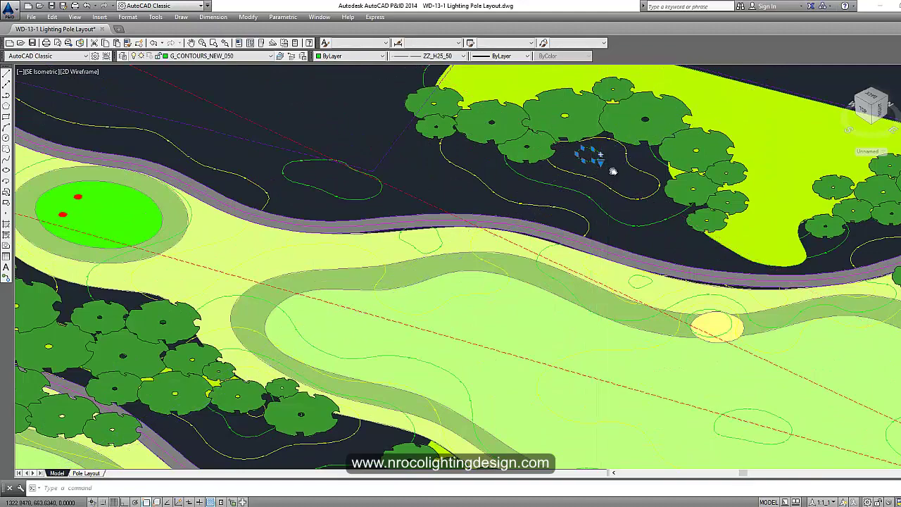
{"action": "scroll", "coordinate": [578, 169], "scroll_direction": "up", "scroll_amount": 3}
{"action": "scroll", "coordinate": [566, 187], "scroll_direction": "down", "scroll_amount": 3}
{"action": "scroll", "coordinate": [547, 205], "scroll_direction": "up", "scroll_amount": 2}
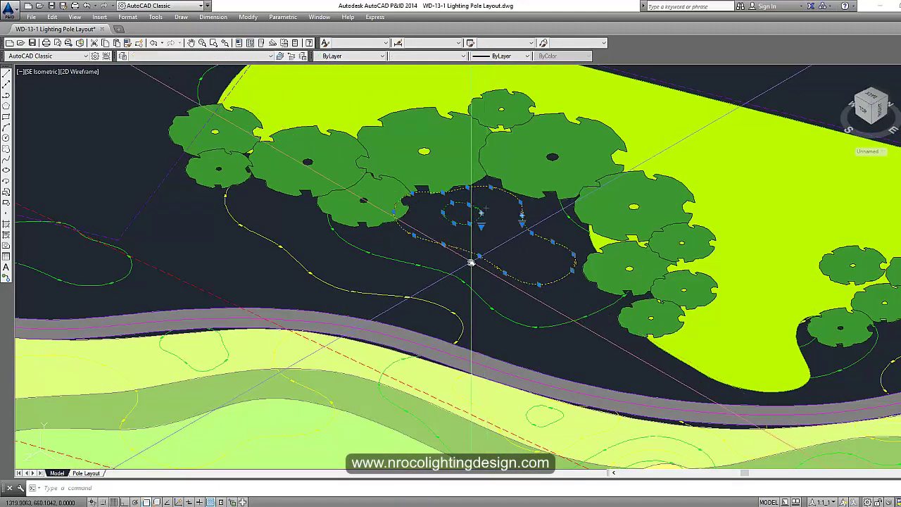
{"action": "key", "text": "Escape"}
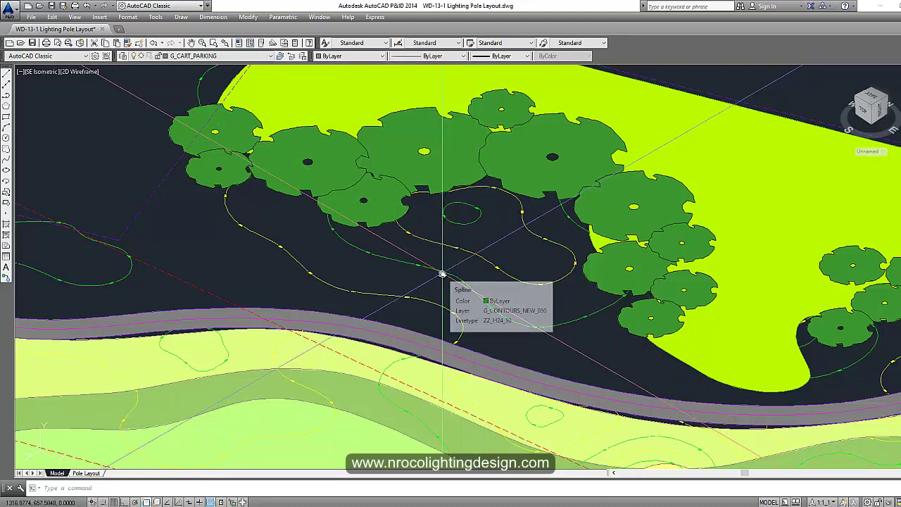
- Highlight the outer green contour on layer G_CONTOURS_NEW_050 and examine the neighbouring contours between the trees and the cart path
{"action": "left_click", "coordinate": [444, 273]}
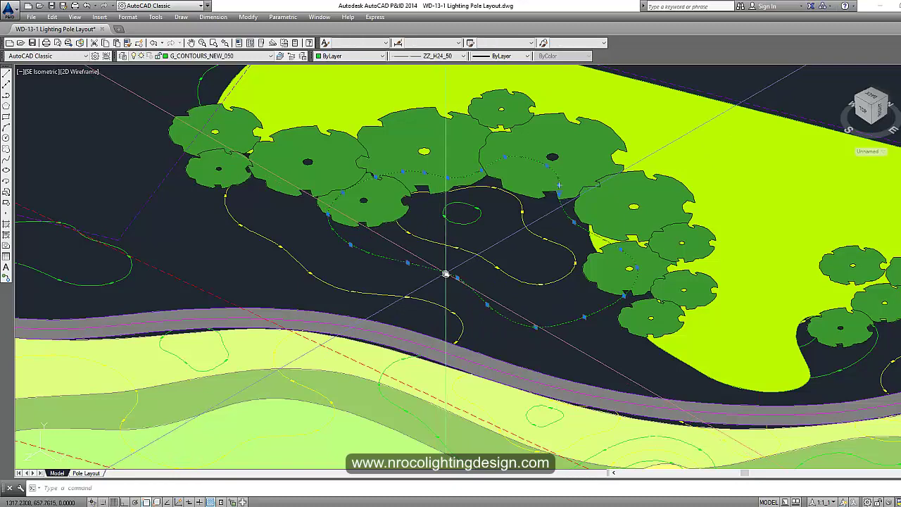
{"action": "key", "text": "Escape"}
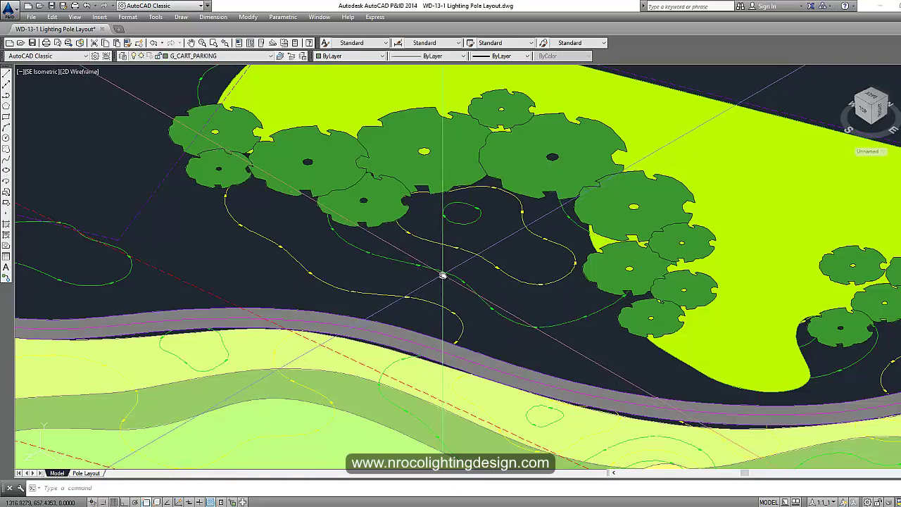
{"action": "middle_click_drag", "start_coordinate": [443, 275], "coordinate": [408, 272]}
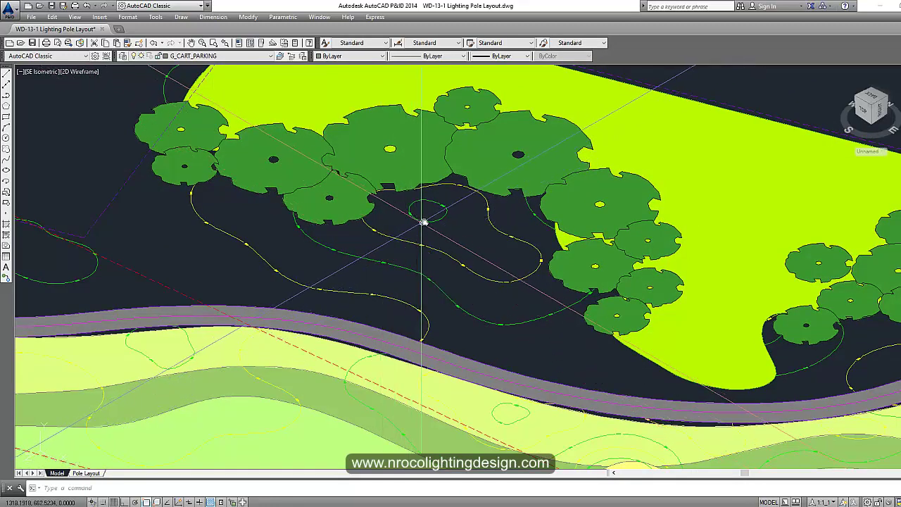
{"action": "scroll", "coordinate": [428, 219], "scroll_direction": "up", "scroll_amount": 2}
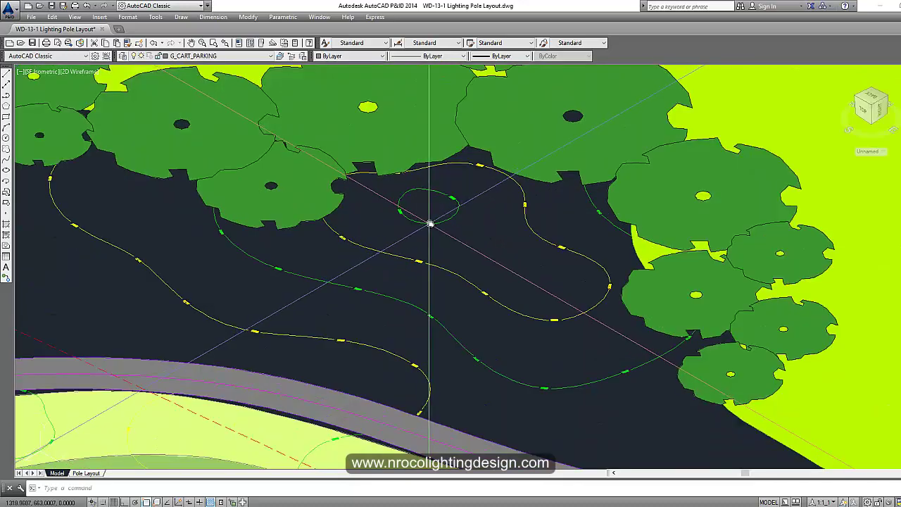
{"action": "scroll", "coordinate": [427, 220], "scroll_direction": "down", "scroll_amount": 2}
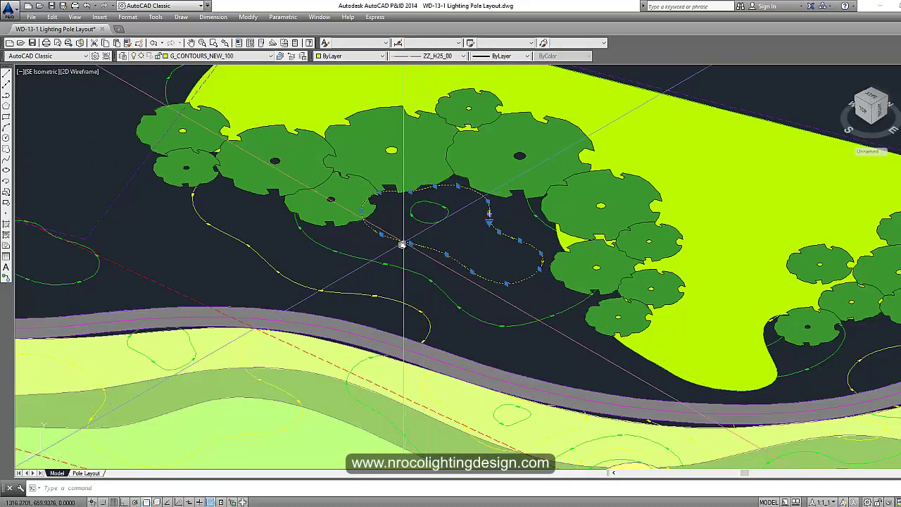
- Examine the elevation labels along the yellow and green contour lines beside the trees up close
{"action": "scroll", "coordinate": [394, 263], "scroll_direction": "up", "scroll_amount": 2}
{"action": "scroll", "coordinate": [392, 265], "scroll_direction": "up", "scroll_amount": 5}
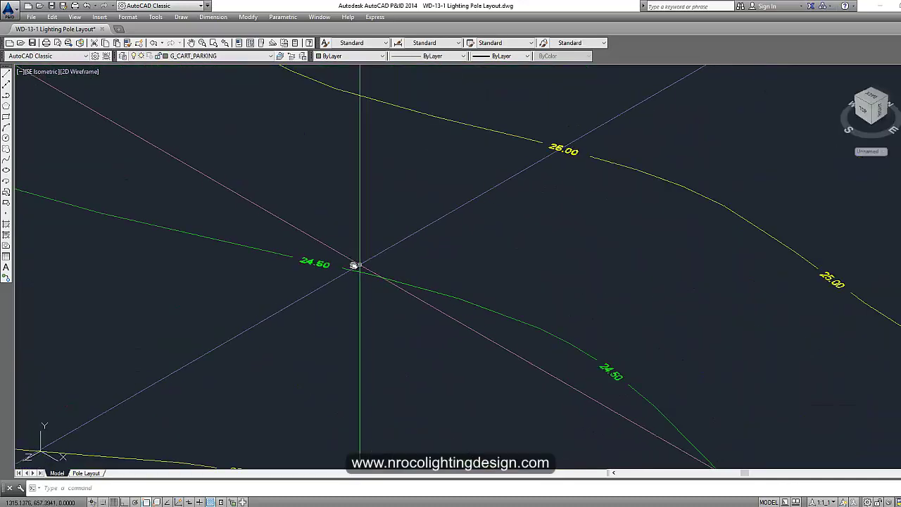
{"action": "middle_click_drag", "start_coordinate": [486, 209], "coordinate": [411, 316]}
{"action": "scroll", "coordinate": [411, 315], "scroll_direction": "down", "scroll_amount": 2}
{"action": "scroll", "coordinate": [427, 182], "scroll_direction": "up", "scroll_amount": 4}
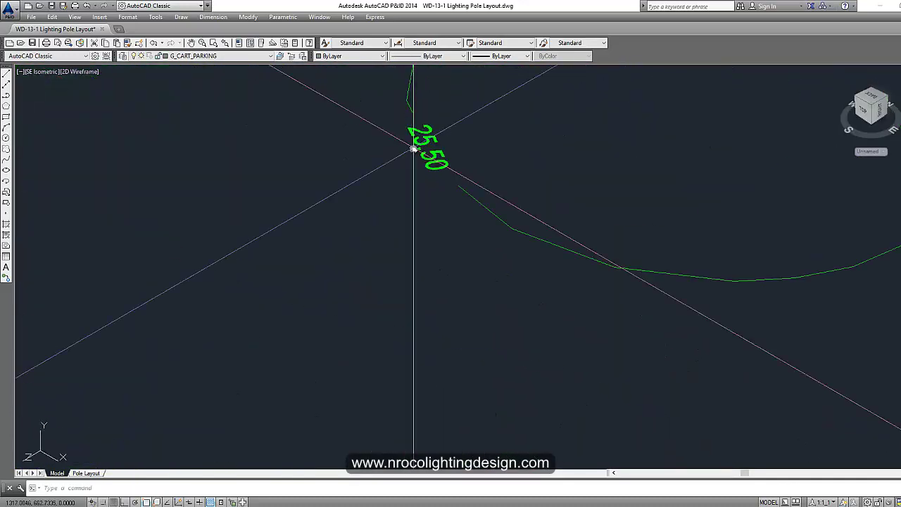
{"action": "scroll", "coordinate": [408, 179], "scroll_direction": "down", "scroll_amount": 2}
{"action": "middle_click_drag", "start_coordinate": [416, 189], "coordinate": [496, 145]}
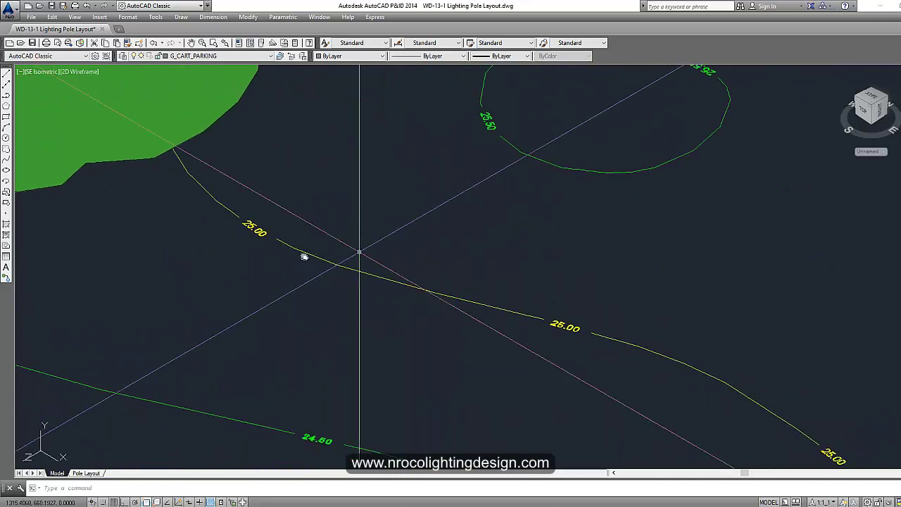
{"action": "scroll", "coordinate": [257, 228], "scroll_direction": "up", "scroll_amount": 4}
{"action": "scroll", "coordinate": [240, 234], "scroll_direction": "down", "scroll_amount": 4}
{"action": "middle_click_drag", "start_coordinate": [250, 246], "coordinate": [330, 154]}
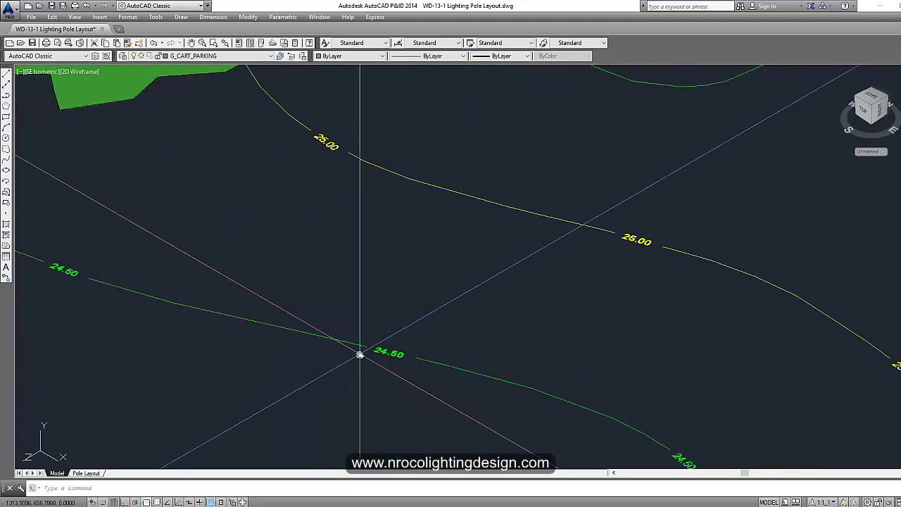
{"action": "middle_click_drag", "start_coordinate": [370, 357], "coordinate": [370, 293]}
{"action": "scroll", "coordinate": [376, 302], "scroll_direction": "up", "scroll_amount": 4}
{"action": "scroll", "coordinate": [376, 302], "scroll_direction": "down", "scroll_amount": 2}
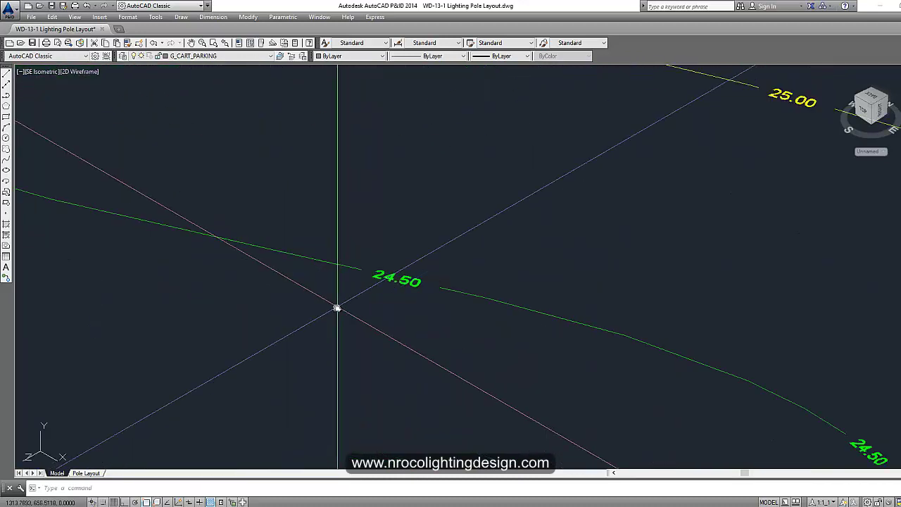
{"action": "middle_click_drag", "start_coordinate": [324, 313], "coordinate": [488, 188]}
{"action": "scroll", "coordinate": [353, 249], "scroll_direction": "down", "scroll_amount": 4}
{"action": "middle_click_drag", "start_coordinate": [286, 298], "coordinate": [415, 287]}
{"action": "middle_click_drag", "start_coordinate": [166, 255], "coordinate": [368, 226]}
- Examine the overall pattern of the contour lines between the group of trees and the cart path
{"action": "scroll", "coordinate": [373, 225], "scroll_direction": "down", "scroll_amount": 5}
{"action": "middle_click_drag", "start_coordinate": [276, 204], "coordinate": [378, 260]}
{"action": "scroll", "coordinate": [378, 259], "scroll_direction": "down", "scroll_amount": 2}
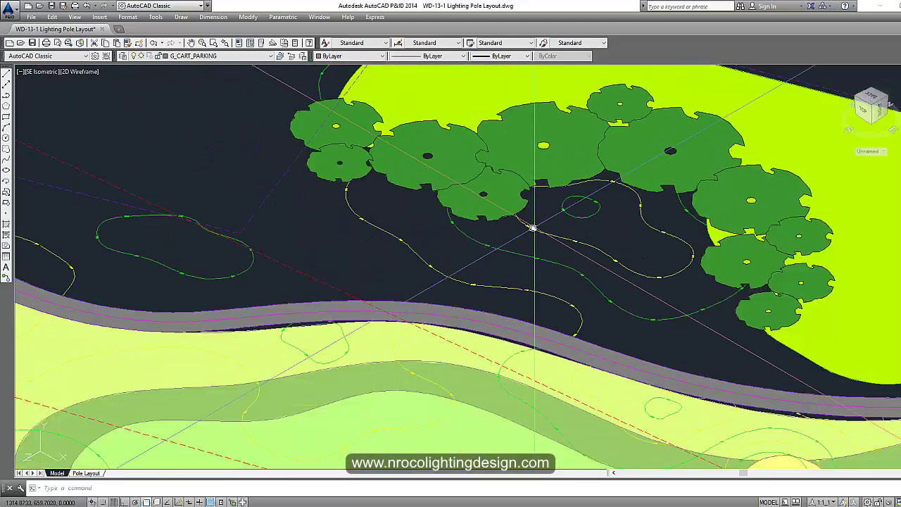
{"action": "middle_click_drag", "start_coordinate": [535, 228], "coordinate": [440, 234]}
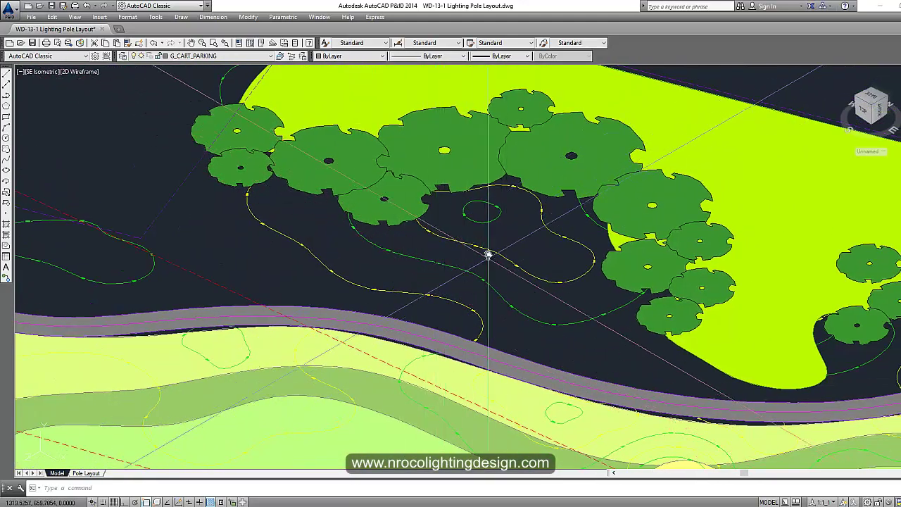
{"action": "scroll", "coordinate": [490, 254], "scroll_direction": "up", "scroll_amount": 2}
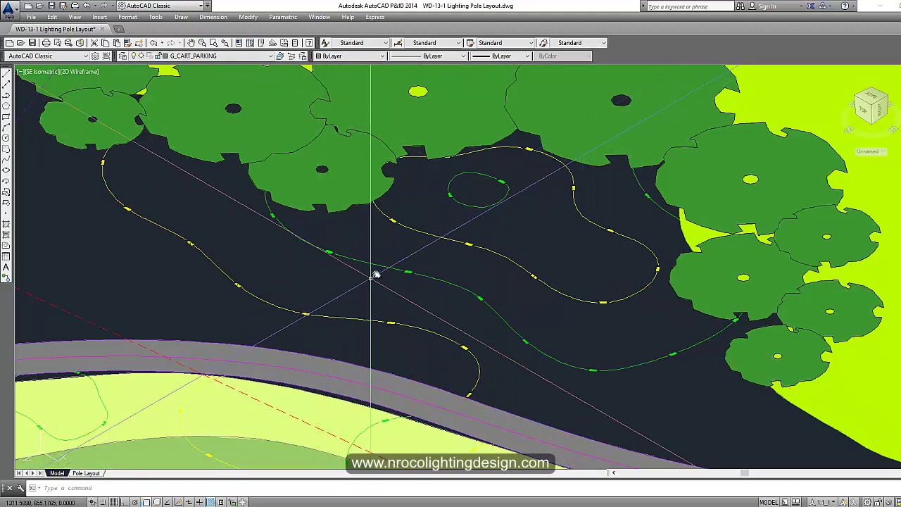
{"action": "scroll", "coordinate": [380, 270], "scroll_direction": "down", "scroll_amount": 3}
{"action": "middle_click_drag", "start_coordinate": [412, 291], "coordinate": [413, 270]}
- Examine holes 8 and 9 and the floodlight aiming arrows along the adjoining edge of the driving range
{"action": "scroll", "coordinate": [414, 270], "scroll_direction": "down", "scroll_amount": 5}
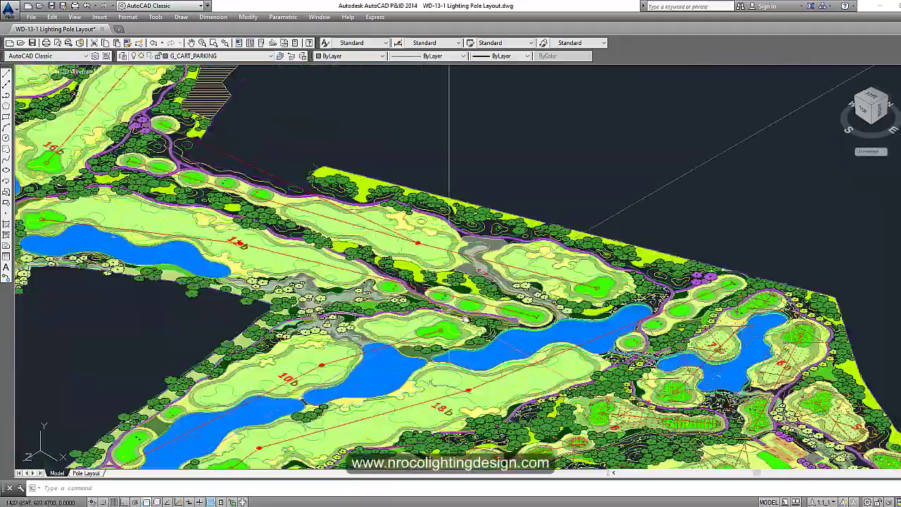
{"action": "middle_click_drag", "start_coordinate": [465, 319], "coordinate": [376, 238]}
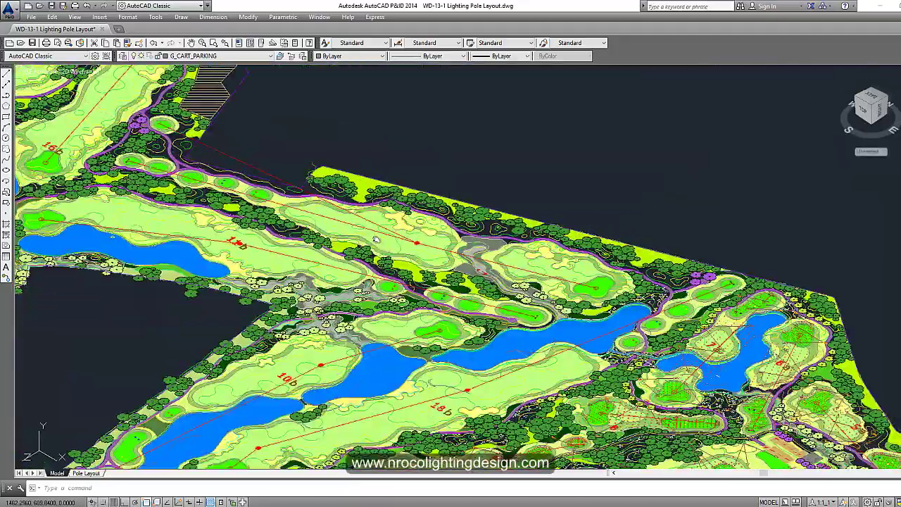
{"action": "middle_click_drag", "start_coordinate": [503, 352], "coordinate": [423, 270]}
{"action": "scroll", "coordinate": [424, 321], "scroll_direction": "up", "scroll_amount": 5}
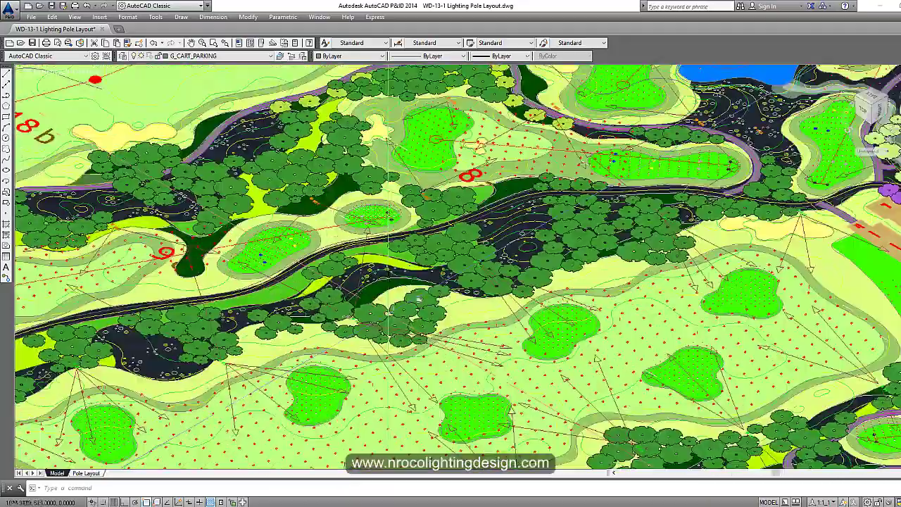
{"action": "middle_click_drag", "start_coordinate": [425, 321], "coordinate": [535, 279]}
{"action": "middle_click_drag", "start_coordinate": [168, 288], "coordinate": [345, 283]}
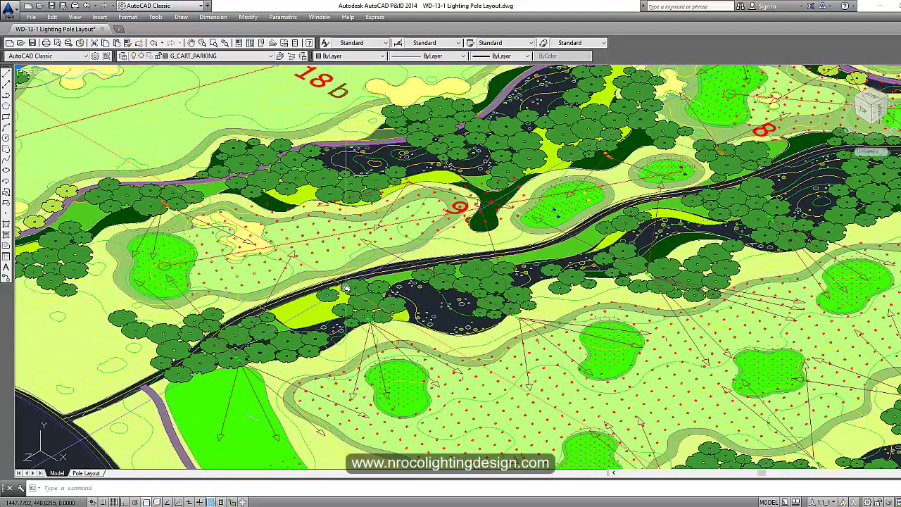
{"action": "middle_click_drag", "start_coordinate": [254, 288], "coordinate": [367, 279]}
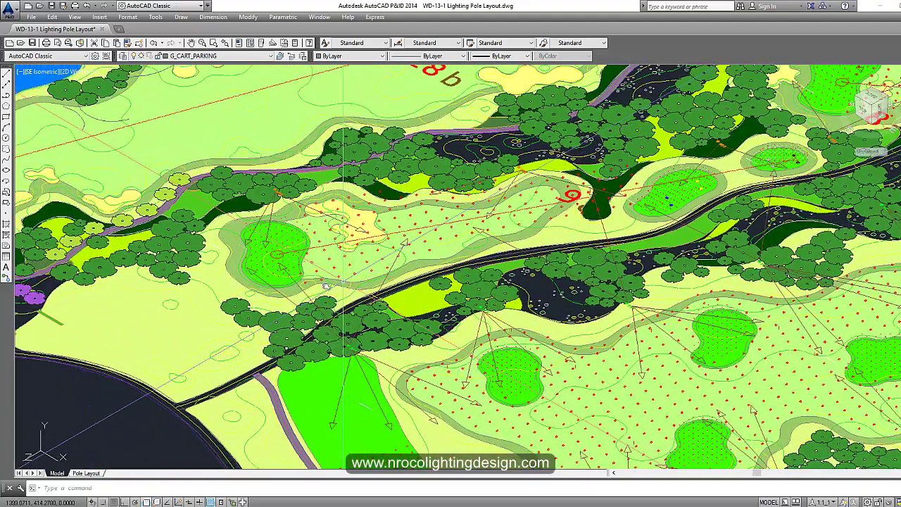
- Examine the holes around the lake, holes 1a and 1b, and the driving range tee area with its parking
{"action": "scroll", "coordinate": [321, 274], "scroll_direction": "down", "scroll_amount": 5}
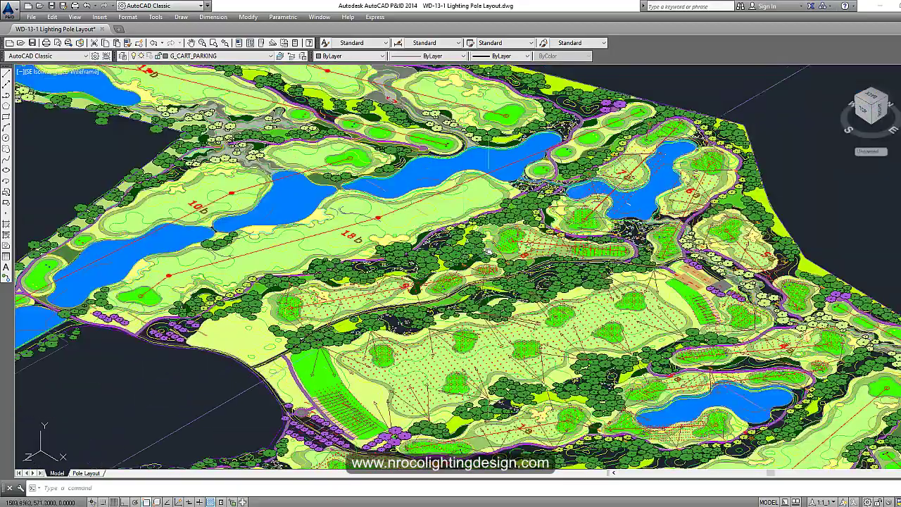
{"action": "middle_click_drag", "start_coordinate": [489, 250], "coordinate": [420, 261]}
{"action": "mouse_move", "coordinate": [625, 428]}
{"action": "middle_mouse_down"}
{"action": "mouse_move", "coordinate": [558, 356]}
{"action": "mouse_move", "coordinate": [484, 311]}
{"action": "middle_mouse_up"}
{"action": "scroll", "coordinate": [484, 311], "scroll_direction": "up", "scroll_amount": 2}
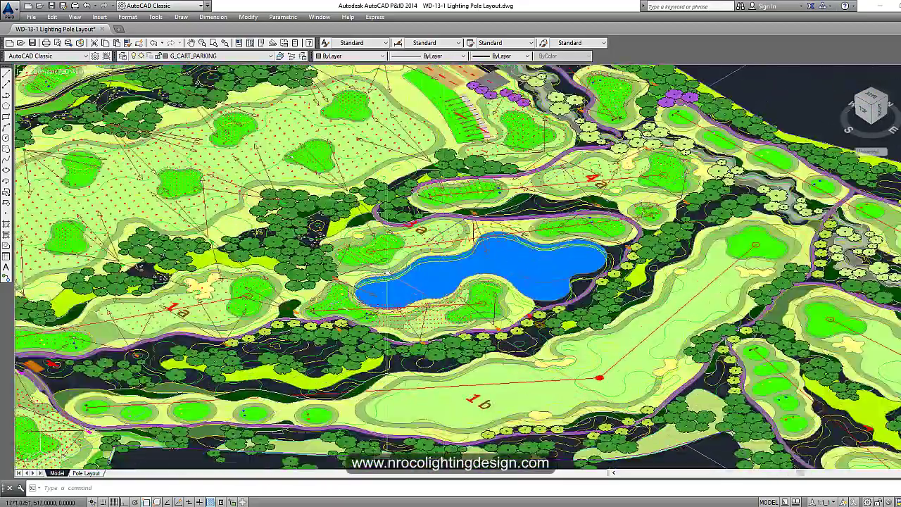
{"action": "mouse_move", "coordinate": [279, 345]}
{"action": "middle_mouse_down"}
{"action": "mouse_move", "coordinate": [389, 350]}
{"action": "mouse_move", "coordinate": [511, 372]}
{"action": "middle_mouse_up"}
{"action": "middle_click_drag", "start_coordinate": [236, 352], "coordinate": [362, 344]}
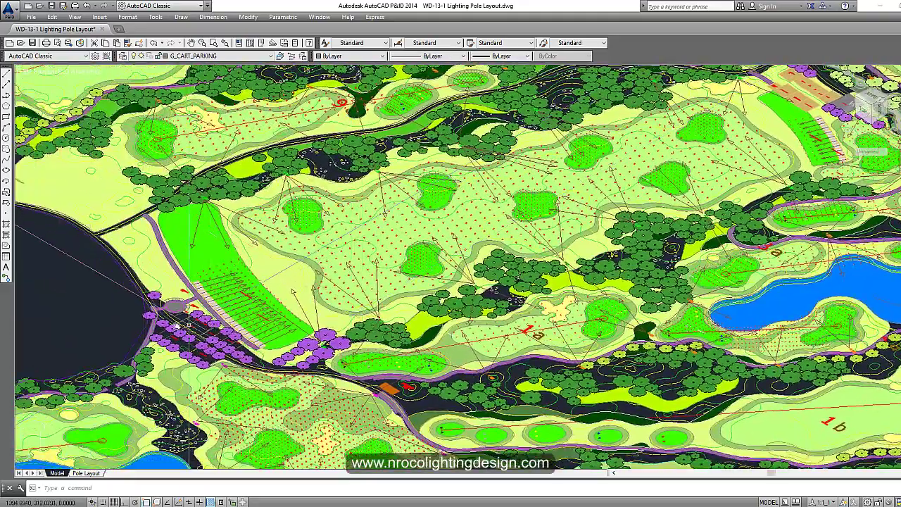
{"action": "scroll", "coordinate": [179, 343], "scroll_direction": "up", "scroll_amount": 2}
{"action": "middle_click_drag", "start_coordinate": [184, 343], "coordinate": [229, 266]}
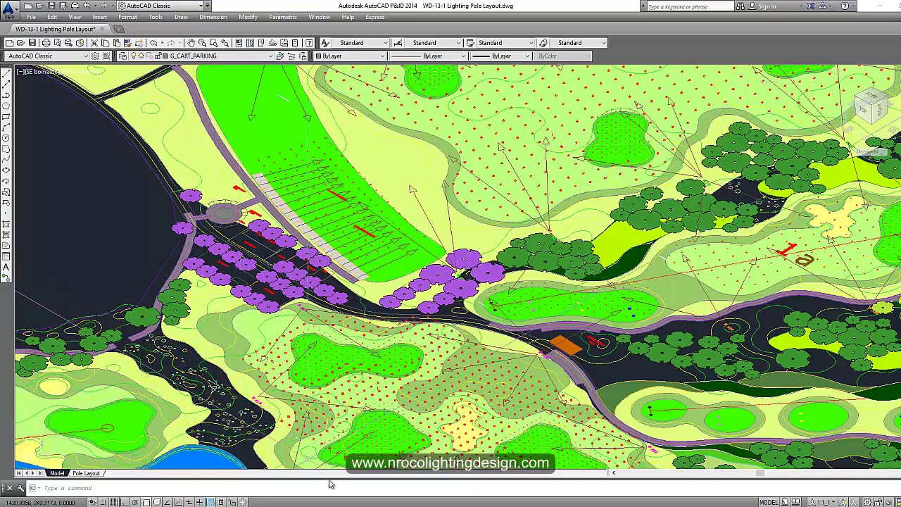
{"action": "mouse_move", "coordinate": [515, 371]}
{"action": "middle_mouse_down"}
{"action": "mouse_move", "coordinate": [454, 356]}
{"action": "mouse_move", "coordinate": [328, 354]}
{"action": "middle_mouse_up"}
{"action": "middle_click_drag", "start_coordinate": [423, 356], "coordinate": [359, 354]}
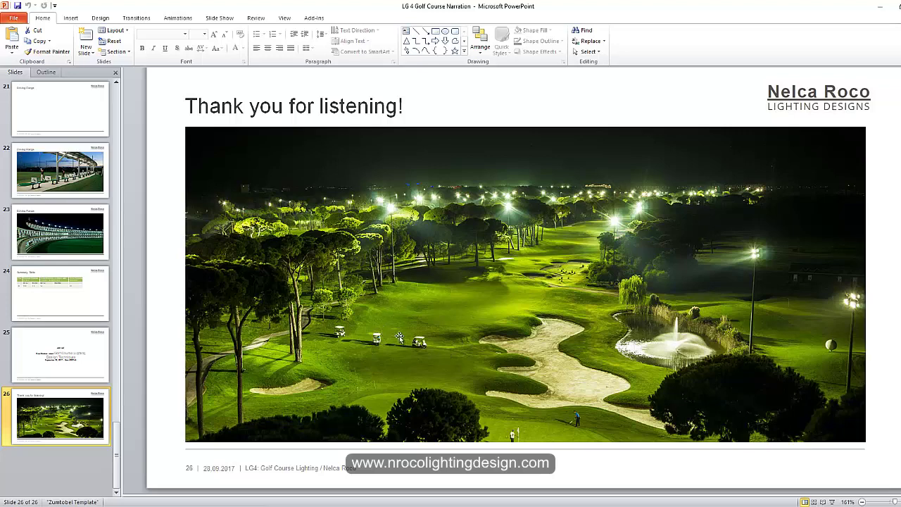
- In the PowerPoint presentation on golf course lighting, show the Driving Range photo on slide 22 and General Lighting slide 9
{"action": "left_click", "coordinate": [60, 169]}
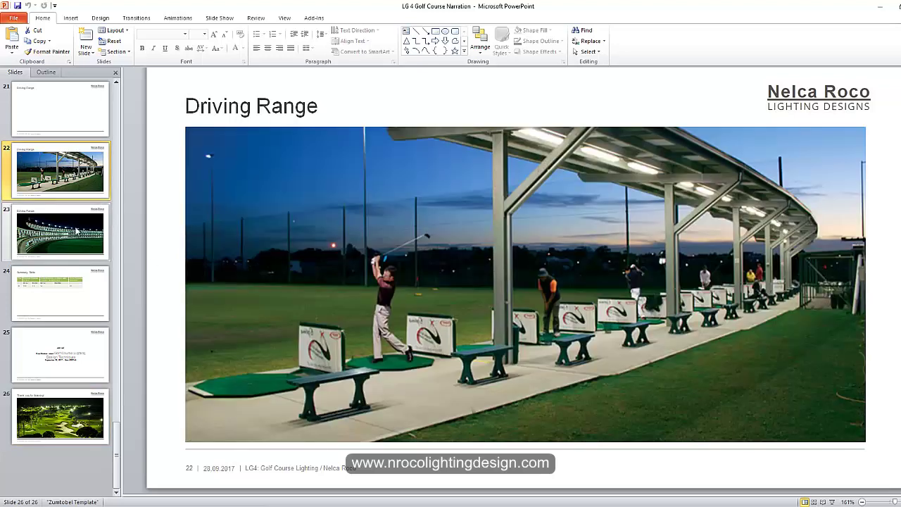
{"action": "scroll", "coordinate": [56, 219], "scroll_direction": "up", "scroll_amount": 4}
{"action": "scroll", "coordinate": [56, 225], "scroll_direction": "up", "scroll_amount": 5}
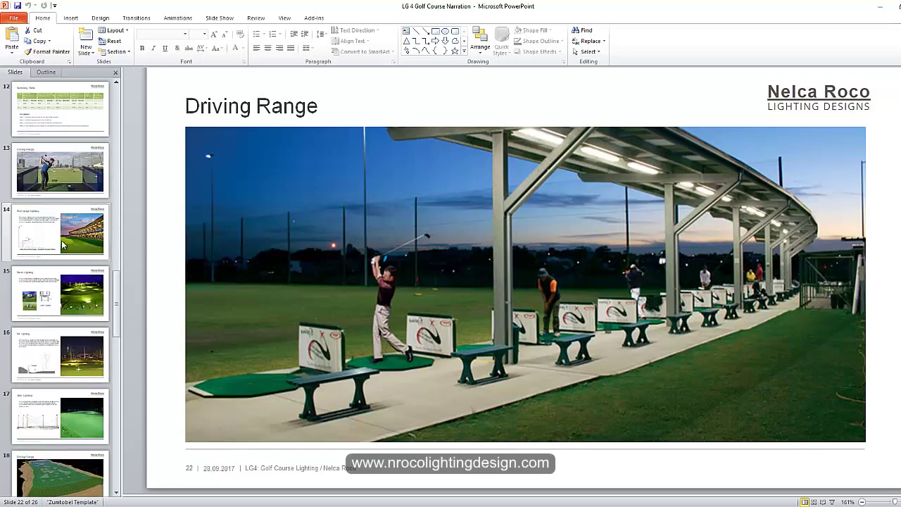
{"action": "scroll", "coordinate": [68, 271], "scroll_direction": "up", "scroll_amount": 2}
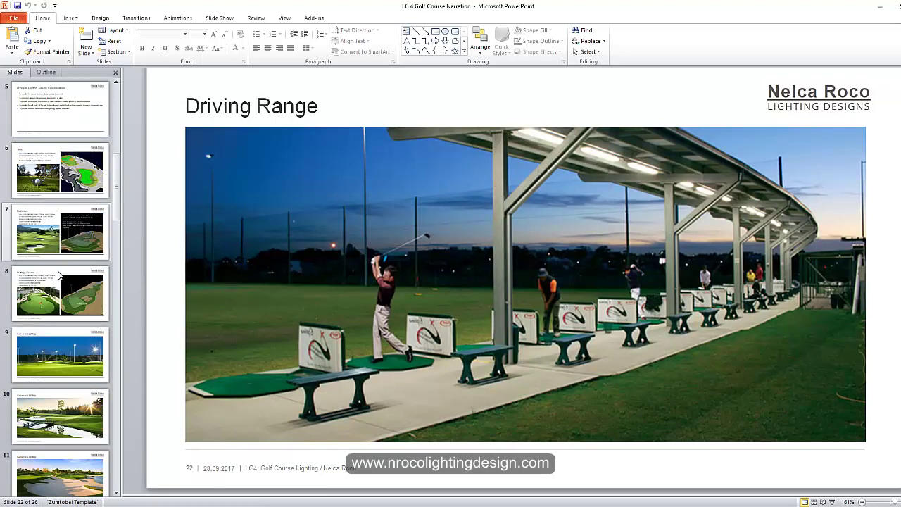
{"action": "left_click", "coordinate": [60, 355]}
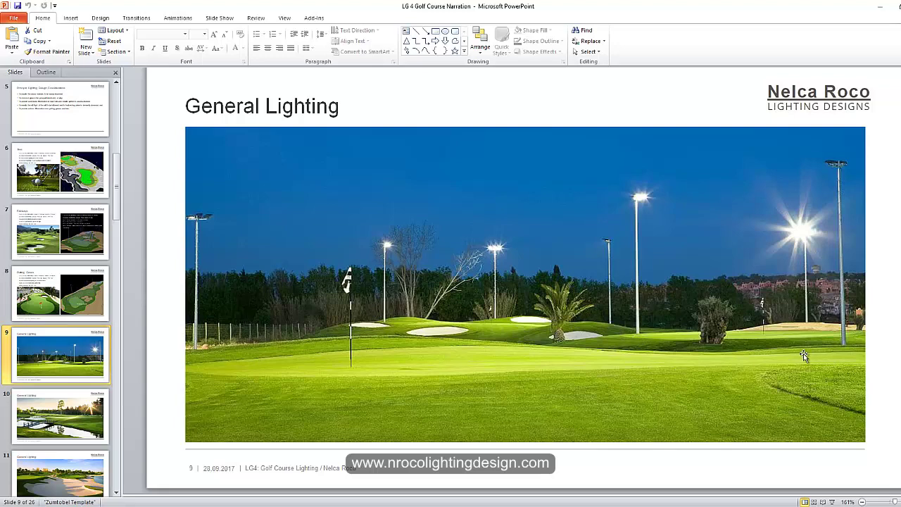
- Go back through the presentation to the Fairways slide, the Tees slide and one earlier slide
{"action": "left_click", "coordinate": [74, 230]}
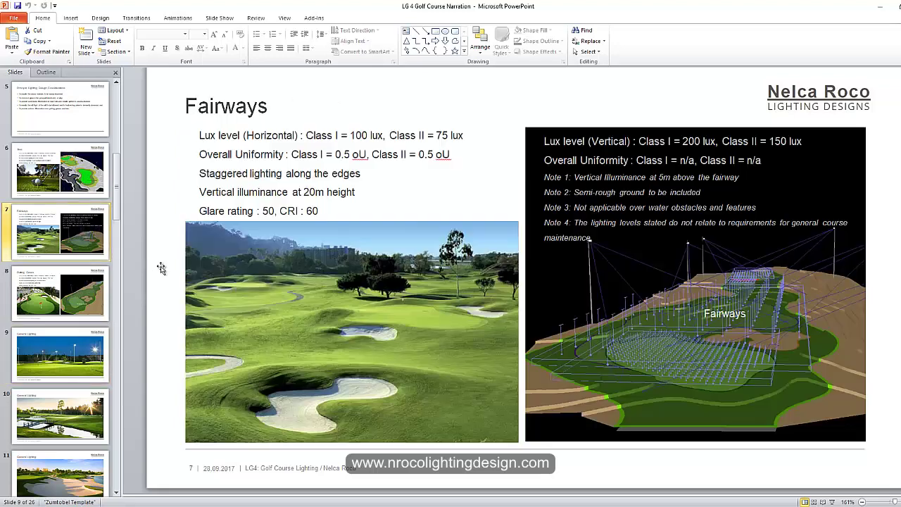
{"action": "left_click", "coordinate": [50, 185]}
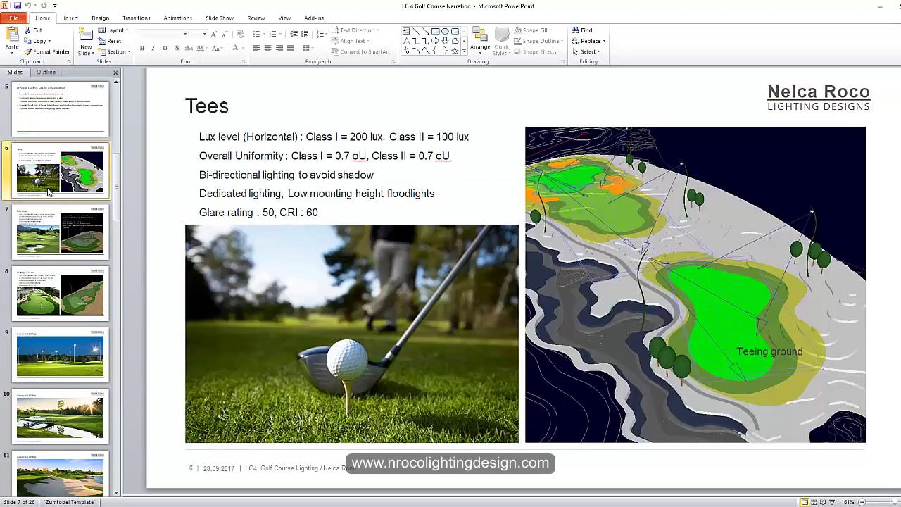
{"action": "scroll", "coordinate": [49, 212], "scroll_direction": "up", "scroll_amount": 3}
{"action": "left_click", "coordinate": [48, 165]}
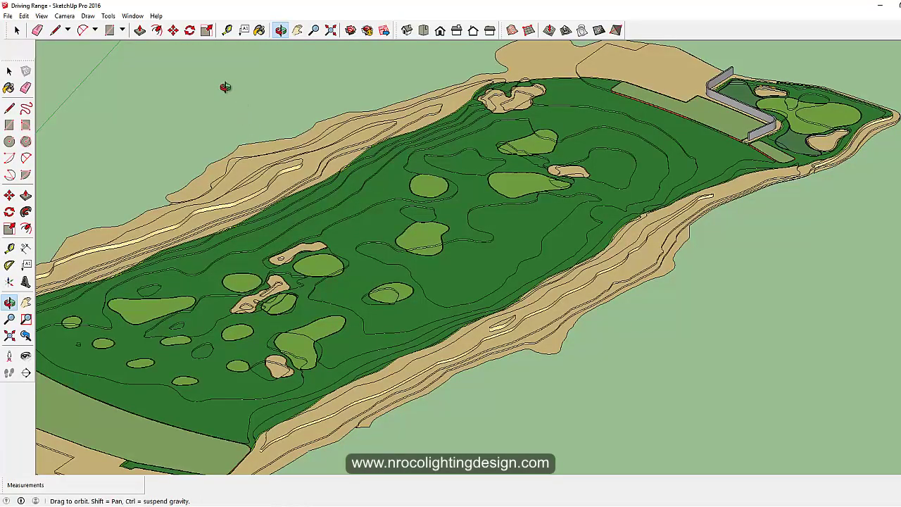
- In the SketchUp Driving Range model, turn the view to show the entire terrain from the tee end
{"action": "left_click_drag", "start_coordinate": [223, 137], "coordinate": [295, 202]}
{"action": "scroll", "coordinate": [296, 201], "scroll_direction": "down", "scroll_amount": 4}
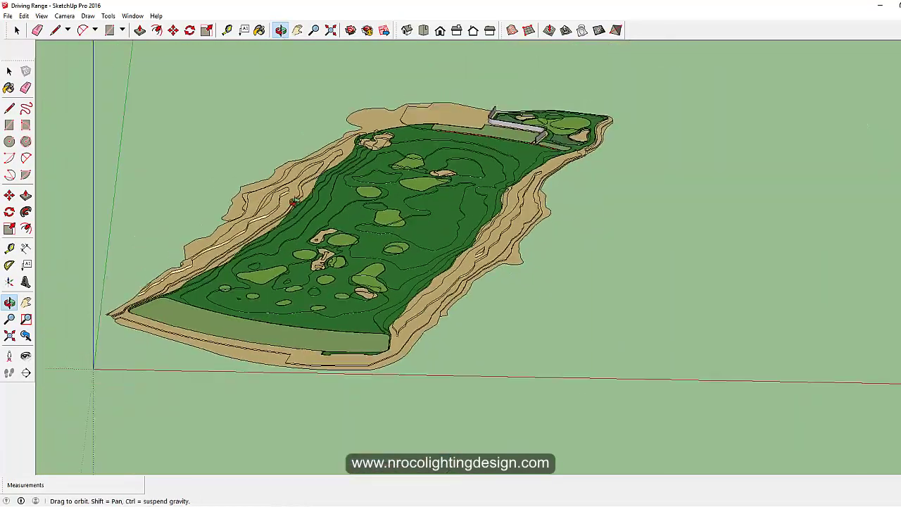
- Examine the stepped contours of the driving range's side slope and the greens beside it up close
{"action": "left_click_drag", "start_coordinate": [237, 224], "coordinate": [411, 262]}
{"action": "scroll", "coordinate": [313, 197], "scroll_direction": "up", "scroll_amount": 2}
{"action": "left_click_drag", "start_coordinate": [461, 278], "coordinate": [303, 173]}
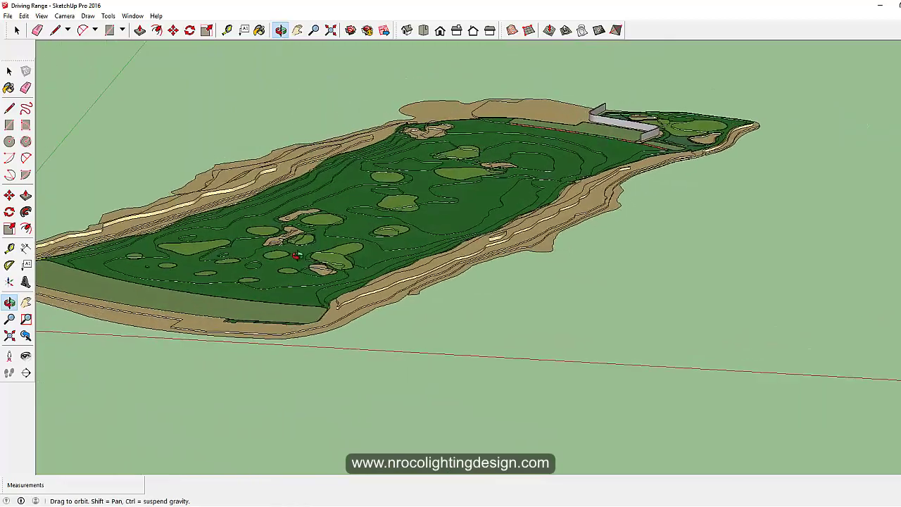
{"action": "scroll", "coordinate": [303, 172], "scroll_direction": "up", "scroll_amount": 3}
{"action": "scroll", "coordinate": [302, 171], "scroll_direction": "down", "scroll_amount": 3}
{"action": "left_click", "coordinate": [297, 29]}
{"action": "scroll", "coordinate": [328, 160], "scroll_direction": "up", "scroll_amount": 4}
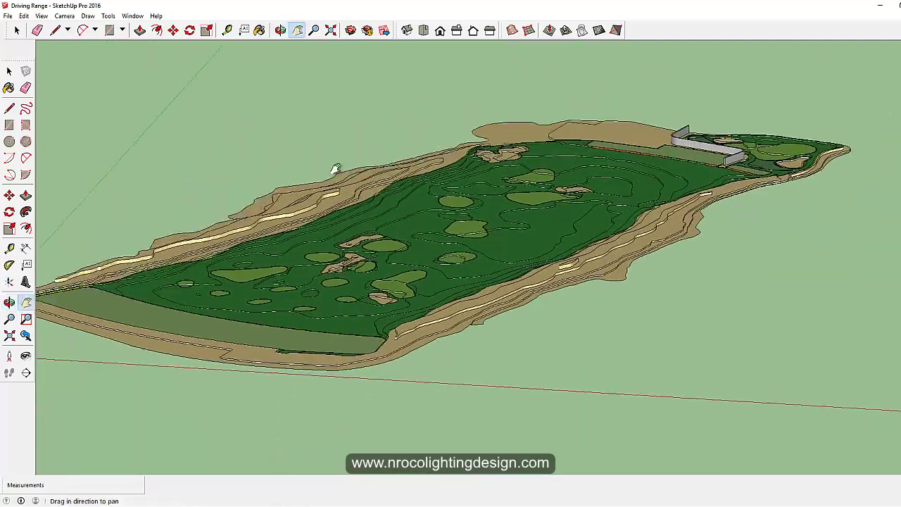
{"action": "left_click", "coordinate": [280, 30]}
{"action": "left_click_drag", "start_coordinate": [302, 211], "coordinate": [373, 277]}
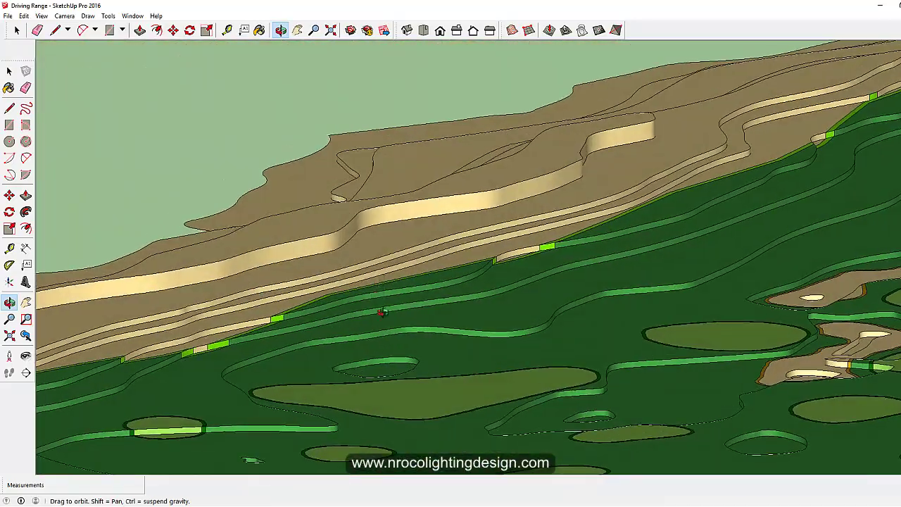
{"action": "left_click_drag", "start_coordinate": [381, 312], "coordinate": [387, 335]}
{"action": "scroll", "coordinate": [514, 387], "scroll_direction": "down", "scroll_amount": 4}
{"action": "scroll", "coordinate": [512, 380], "scroll_direction": "up", "scroll_amount": 4}
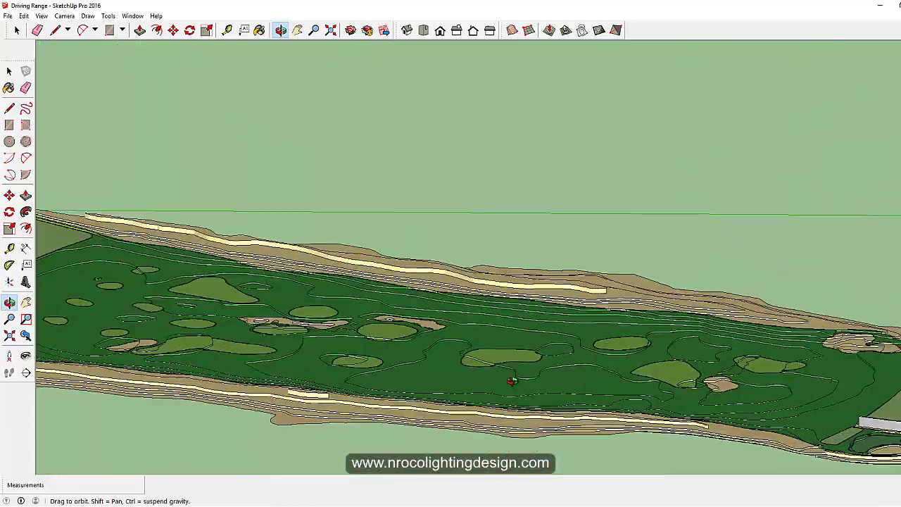
- Examine the driving range terrain from its long side, from above and from the walled end, including both side slopes
{"action": "left_click_drag", "start_coordinate": [512, 380], "coordinate": [685, 301]}
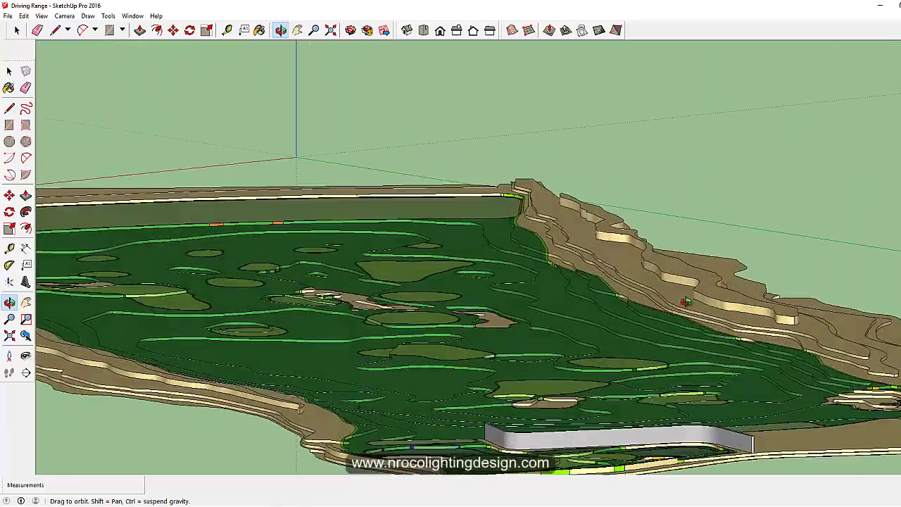
{"action": "left_click_drag", "start_coordinate": [610, 249], "coordinate": [633, 299]}
{"action": "scroll", "coordinate": [352, 296], "scroll_direction": "up", "scroll_amount": 5}
{"action": "left_click", "coordinate": [297, 30]}
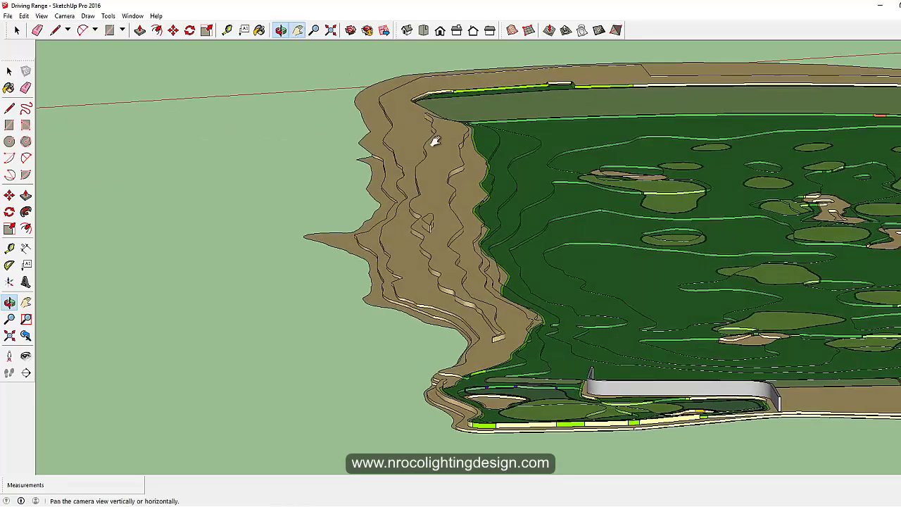
{"action": "left_click_drag", "start_coordinate": [524, 191], "coordinate": [261, 251]}
{"action": "scroll", "coordinate": [262, 253], "scroll_direction": "down", "scroll_amount": 3}
{"action": "left_click", "coordinate": [281, 33]}
{"action": "left_click_drag", "start_coordinate": [314, 120], "coordinate": [442, 239]}
{"action": "scroll", "coordinate": [446, 246], "scroll_direction": "down", "scroll_amount": 5}
{"action": "scroll", "coordinate": [395, 297], "scroll_direction": "up", "scroll_amount": 4}
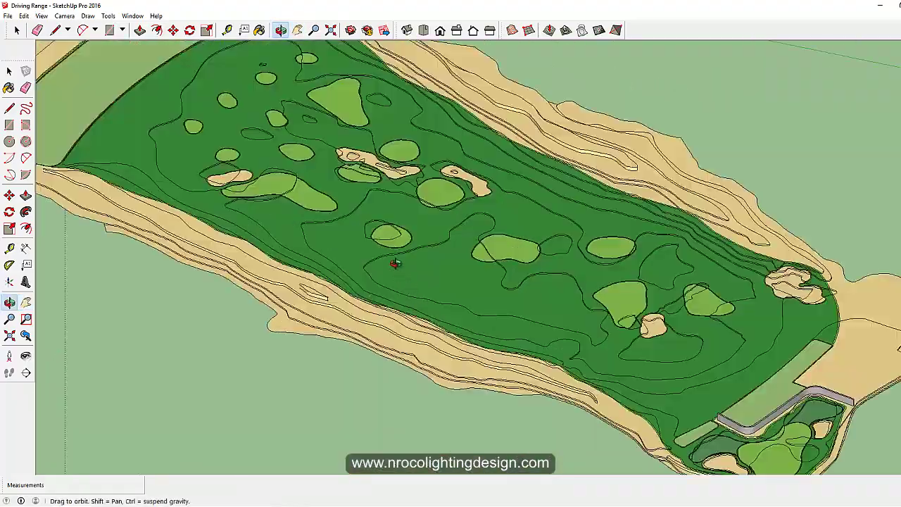
{"action": "left_click_drag", "start_coordinate": [384, 241], "coordinate": [452, 207]}
{"action": "scroll", "coordinate": [450, 230], "scroll_direction": "down", "scroll_amount": 2}
{"action": "left_click_drag", "start_coordinate": [436, 281], "coordinate": [473, 342]}
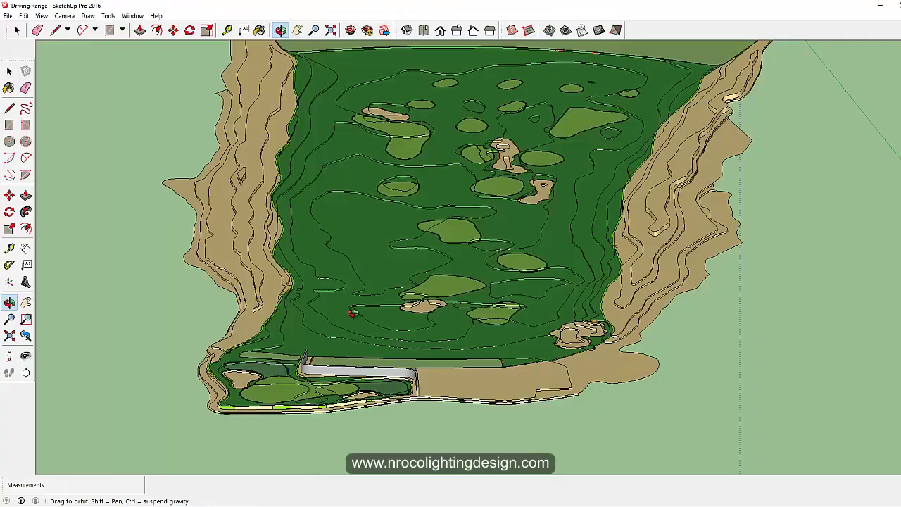
{"action": "mouse_move", "coordinate": [352, 314]}
{"action": "left_mouse_down"}
{"action": "mouse_move", "coordinate": [306, 285]}
{"action": "mouse_move", "coordinate": [232, 327]}
{"action": "left_mouse_up"}
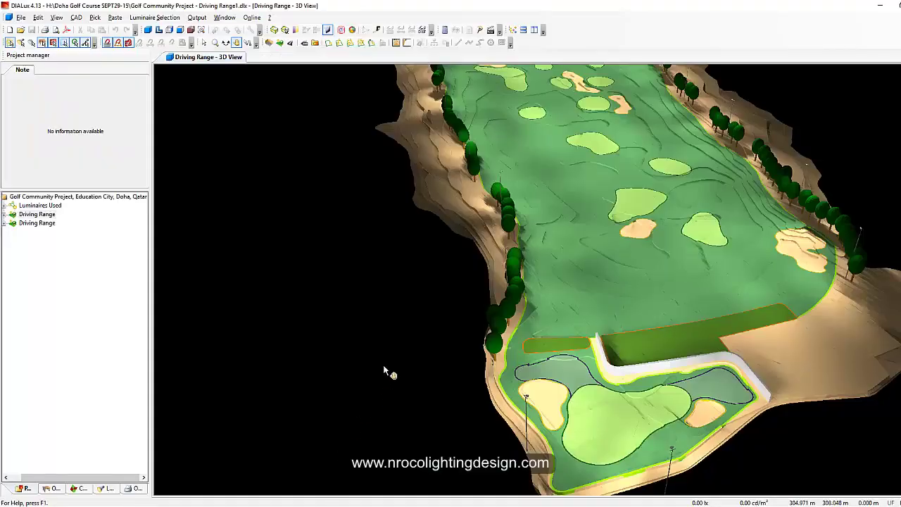
- In DIALux, move across the rendered driving range to show the walled practice area and the sand area beside it
{"action": "left_click", "coordinate": [238, 46]}
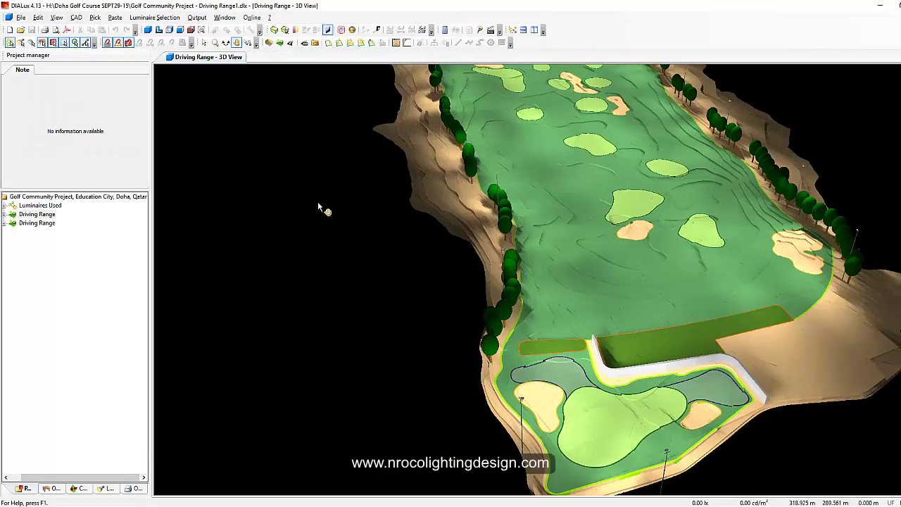
{"action": "left_click_drag", "start_coordinate": [318, 203], "coordinate": [259, 206]}
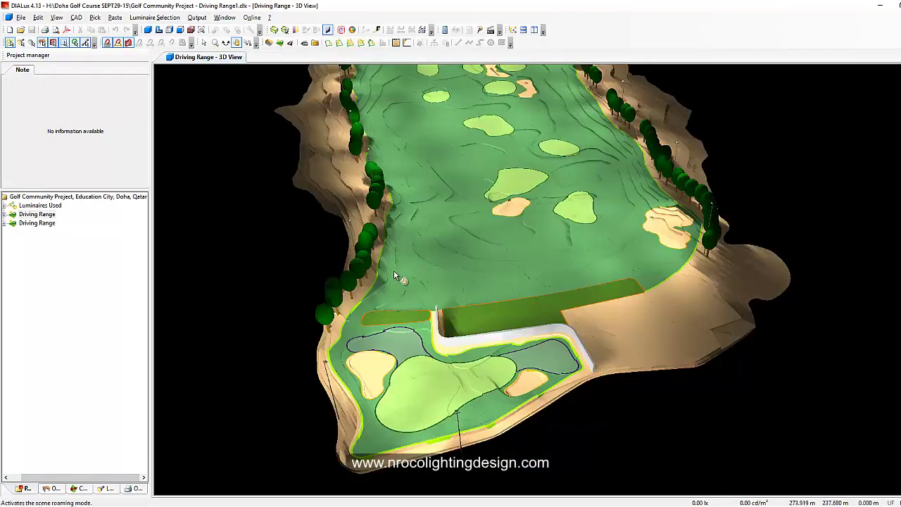
{"action": "left_click_drag", "start_coordinate": [358, 289], "coordinate": [347, 293]}
{"action": "left_click_drag", "start_coordinate": [431, 325], "coordinate": [317, 371]}
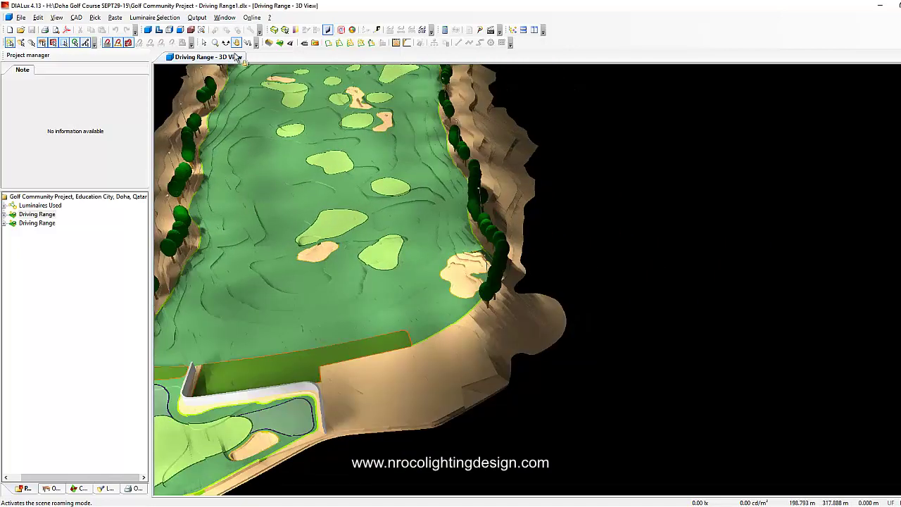
{"action": "left_click_drag", "start_coordinate": [230, 51], "coordinate": [228, 47]}
- Rotate the rendered driving range to show its opposite end, its long sides with tree and pole rows, and the walled end
{"action": "left_click", "coordinate": [229, 46]}
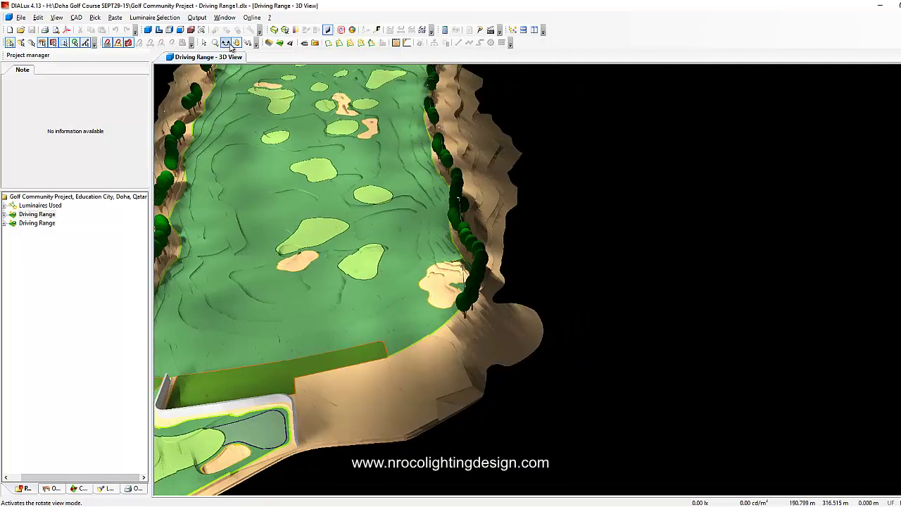
{"action": "left_click", "coordinate": [227, 43]}
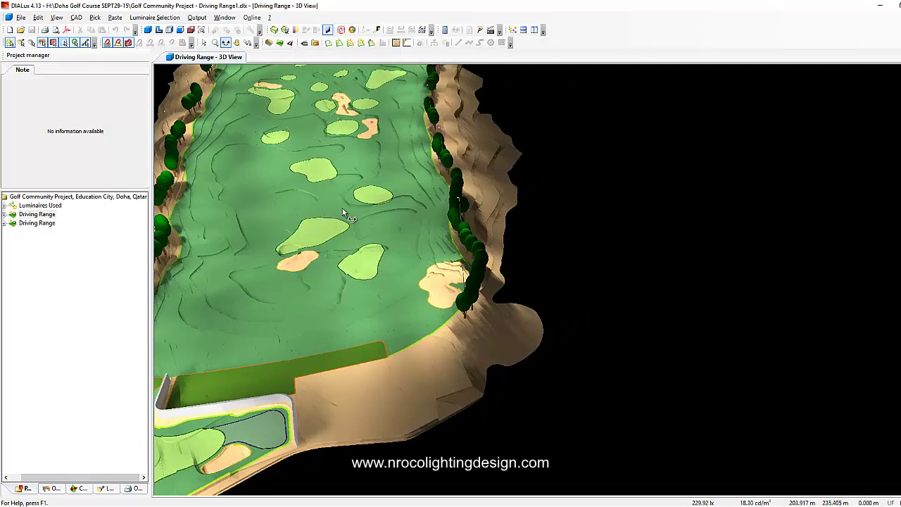
{"action": "left_click_drag", "start_coordinate": [344, 213], "coordinate": [311, 234]}
{"action": "left_click_drag", "start_coordinate": [386, 269], "coordinate": [395, 301]}
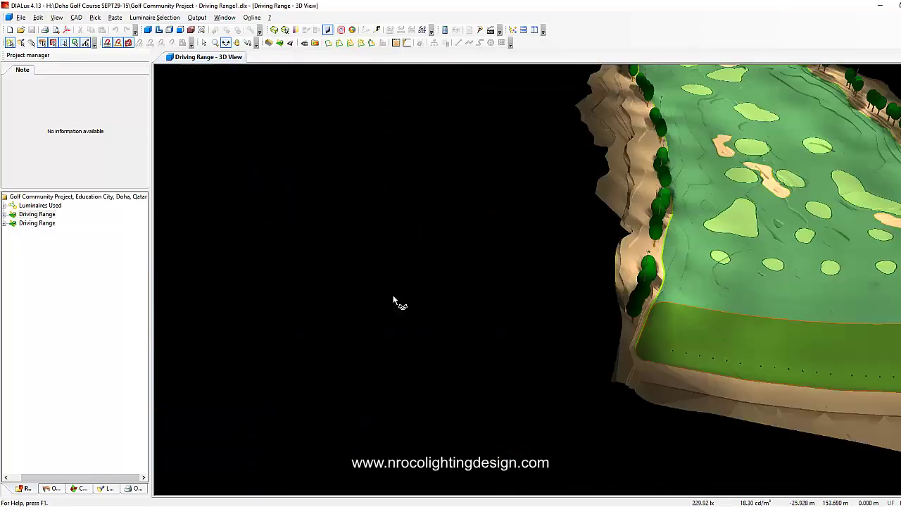
{"action": "left_click_drag", "start_coordinate": [552, 291], "coordinate": [468, 303]}
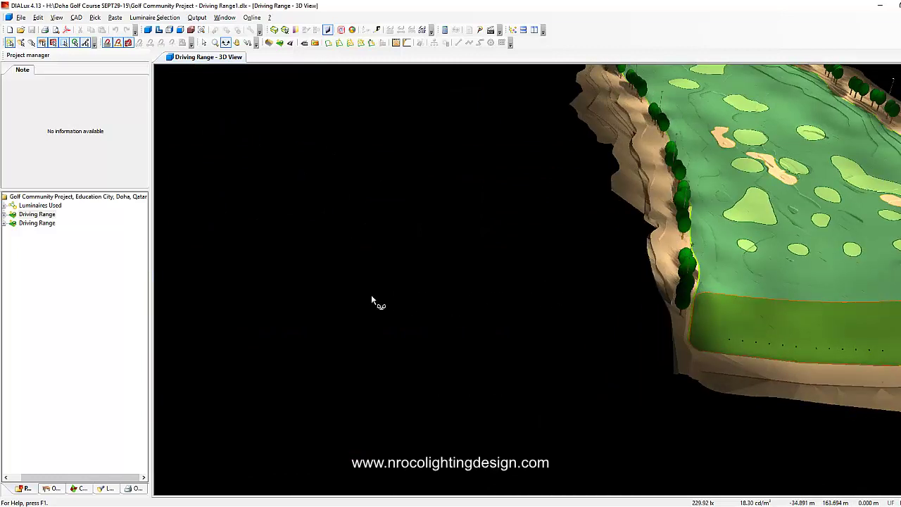
{"action": "left_click_drag", "start_coordinate": [713, 322], "coordinate": [715, 311]}
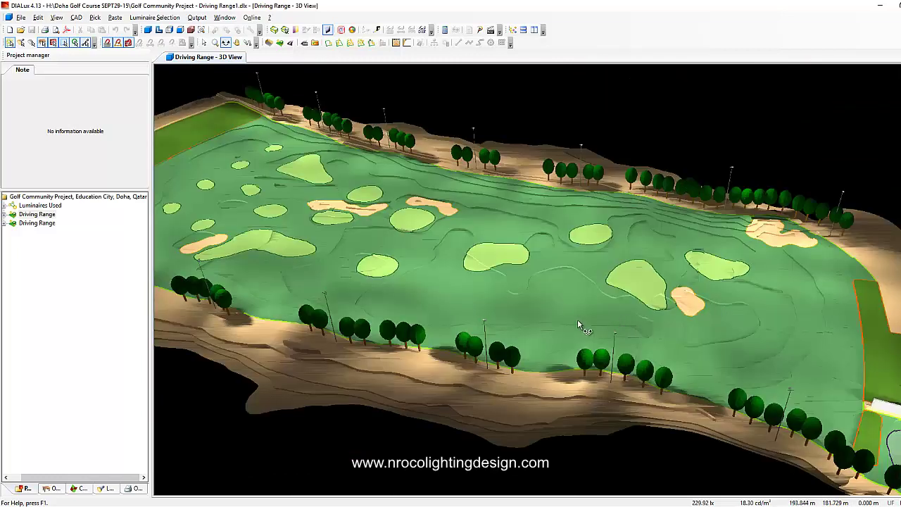
{"action": "left_click_drag", "start_coordinate": [623, 294], "coordinate": [629, 268]}
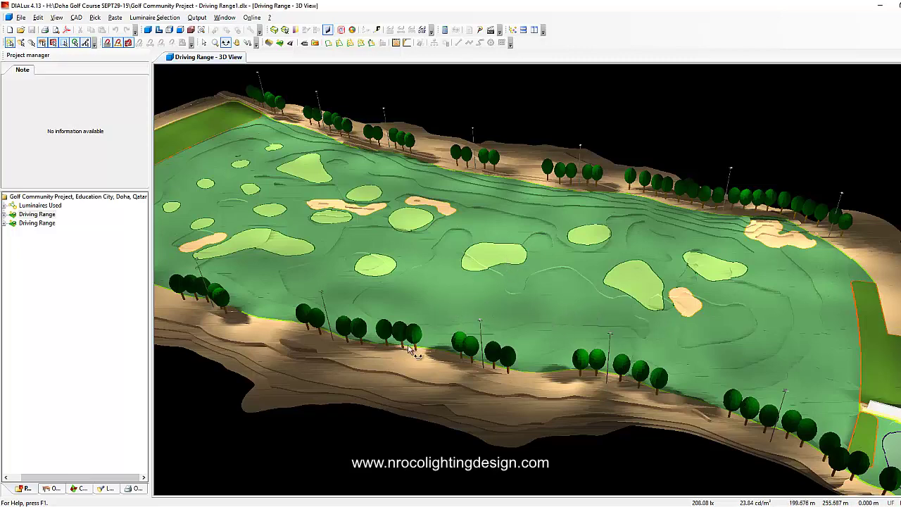
{"action": "left_click_drag", "start_coordinate": [233, 79], "coordinate": [160, 205]}
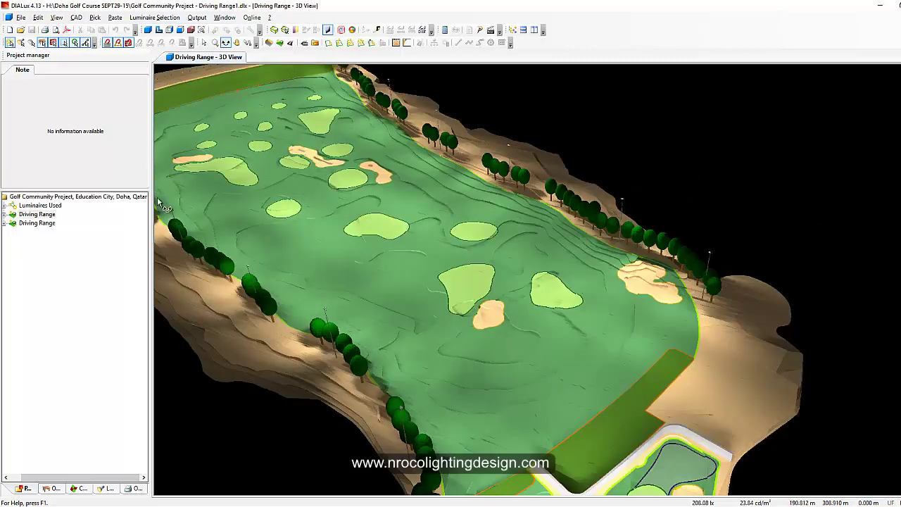
- Open the 3D view of the second Driving Range scene and examine the pole aiming lines and calculation points along the range
{"action": "left_click", "coordinate": [38, 223]}
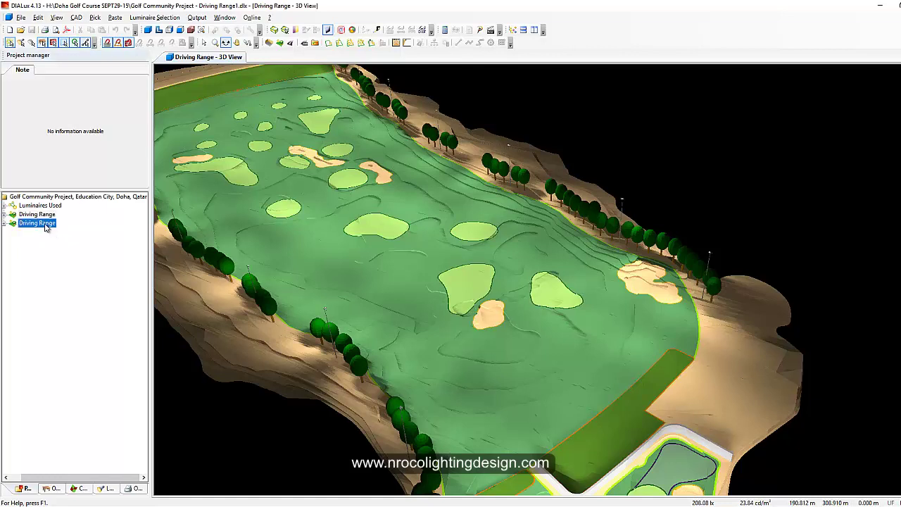
{"action": "left_click", "coordinate": [149, 30]}
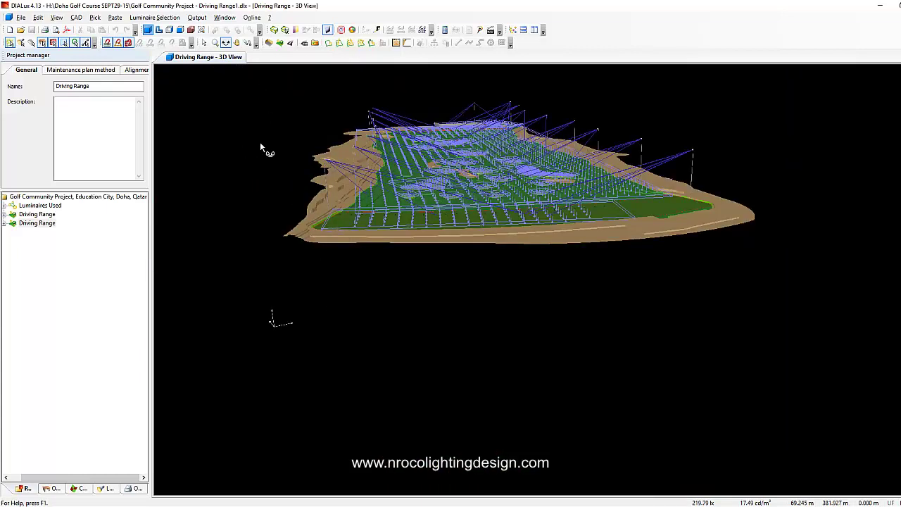
{"action": "left_click_drag", "start_coordinate": [260, 142], "coordinate": [315, 210]}
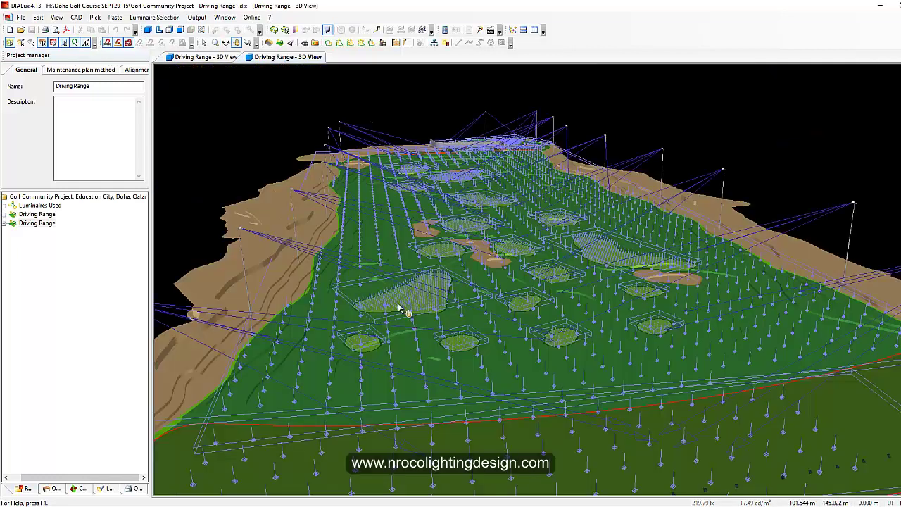
{"action": "left_click_drag", "start_coordinate": [456, 279], "coordinate": [450, 276]}
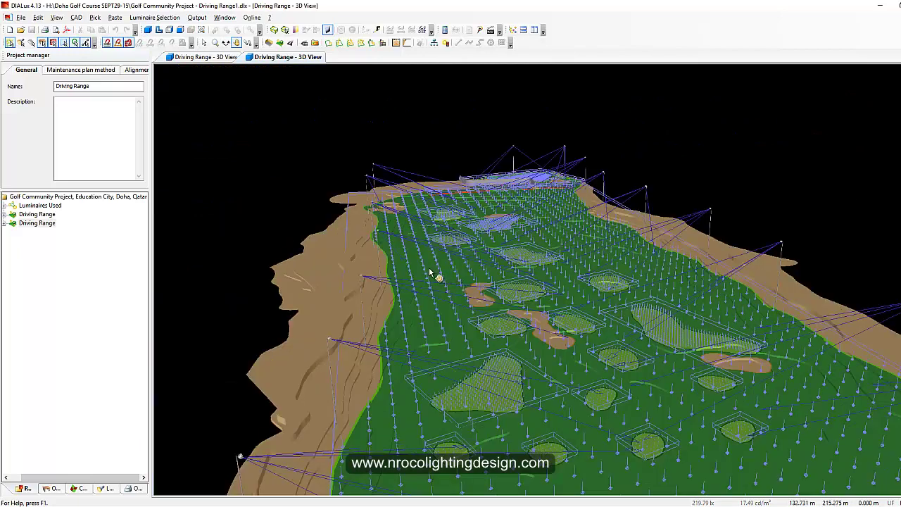
{"action": "left_click_drag", "start_coordinate": [322, 351], "coordinate": [299, 174]}
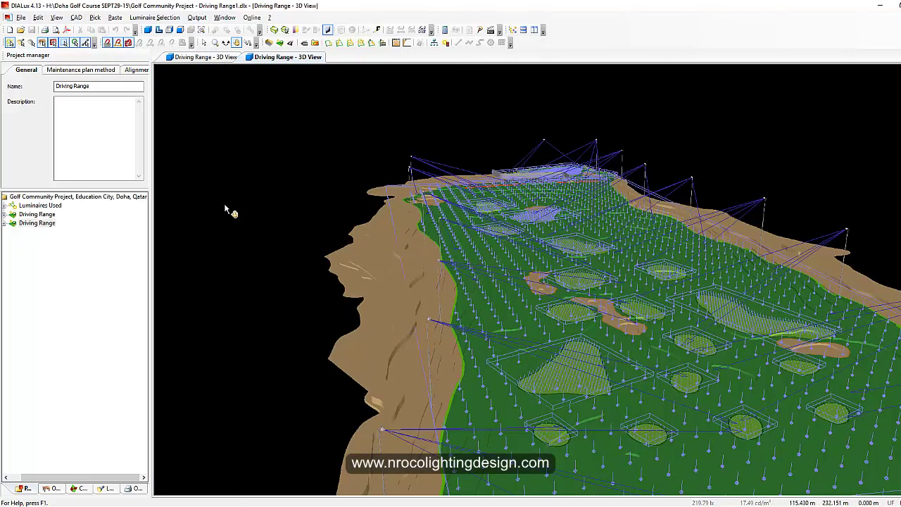
{"action": "left_click_drag", "start_coordinate": [227, 207], "coordinate": [219, 209]}
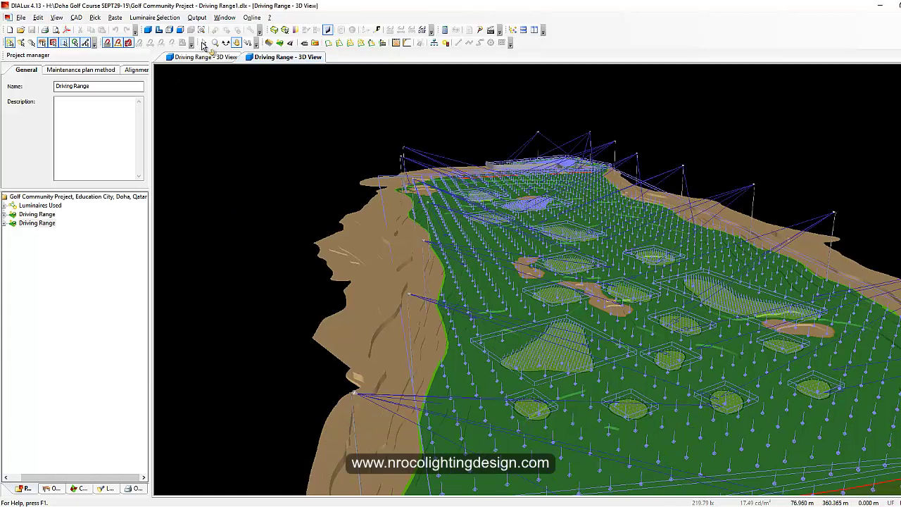
{"action": "left_click_drag", "start_coordinate": [231, 91], "coordinate": [266, 110]}
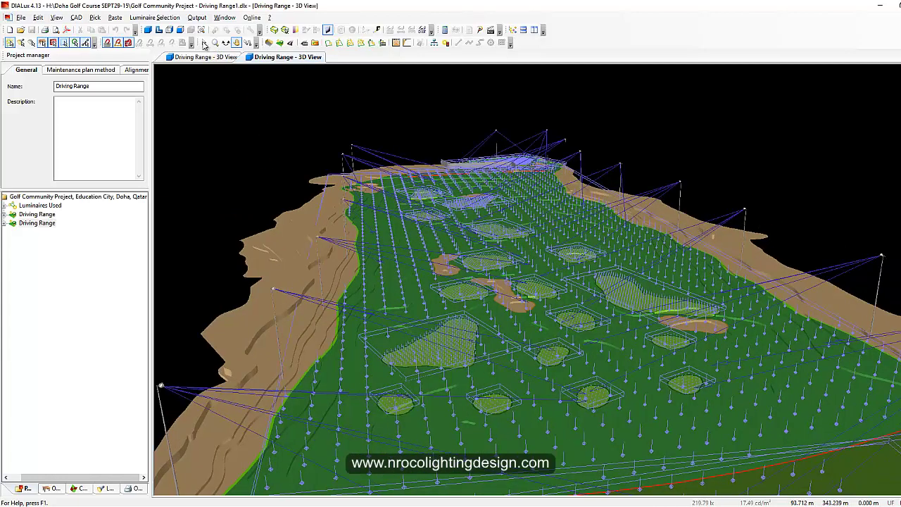
- Select a lighting pole and the terrain on the side slope to locate them among the scene's objects
{"action": "left_click", "coordinate": [205, 45]}
{"action": "left_click", "coordinate": [204, 43]}
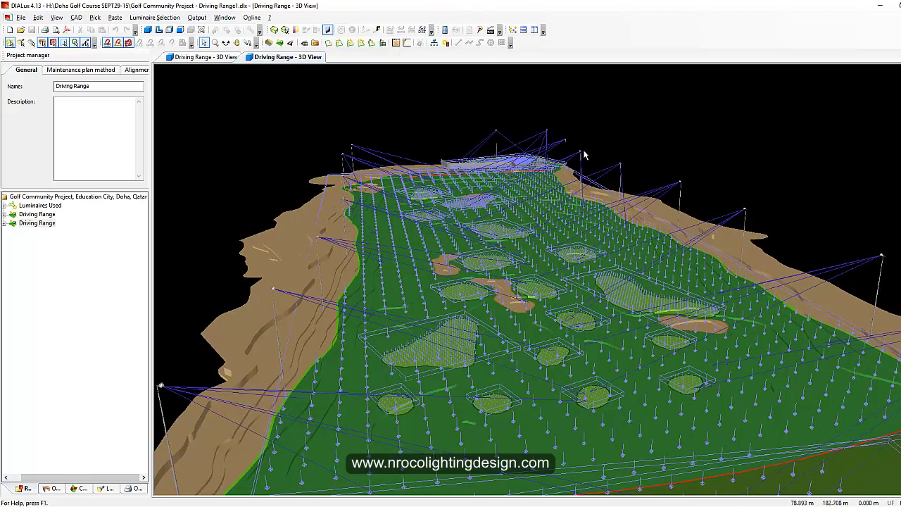
{"action": "left_click", "coordinate": [273, 304]}
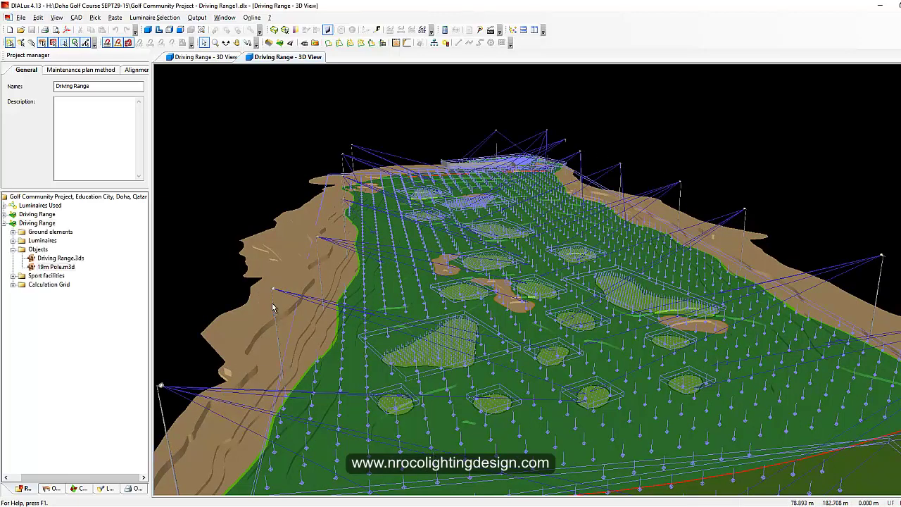
{"action": "left_click", "coordinate": [315, 271]}
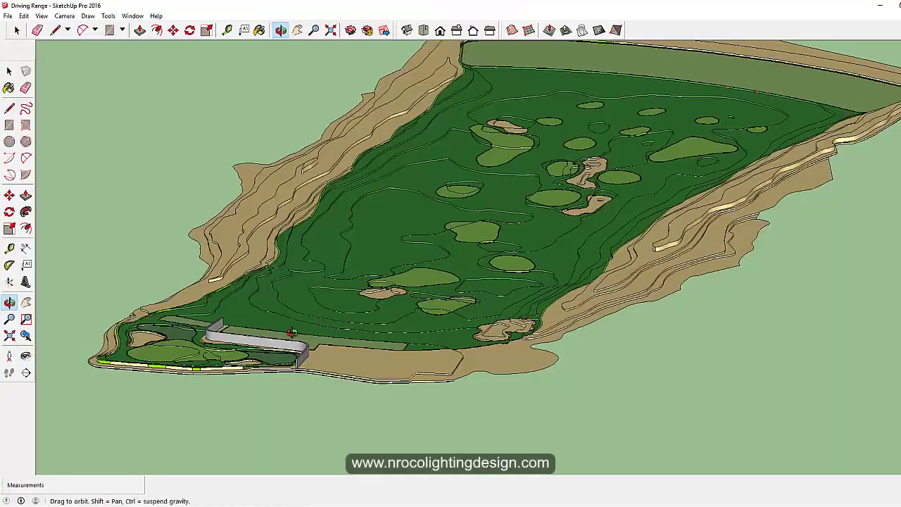
- In the SketchUp Driving Range model, turn the terrain to show it diagonally from the walled end
{"action": "mouse_move", "coordinate": [291, 351]}
{"action": "left_mouse_down"}
{"action": "mouse_move", "coordinate": [199, 370]}
{"action": "mouse_move", "coordinate": [397, 388]}
{"action": "left_mouse_up"}
{"action": "scroll", "coordinate": [316, 455], "scroll_direction": "up", "scroll_amount": 3}
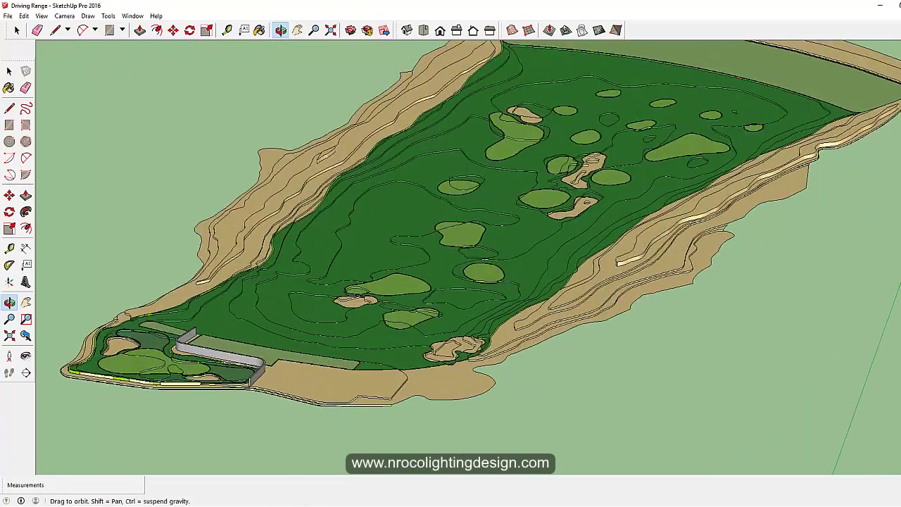
- Switch back to DIALux and rotate the second Driving Range scene to a low side view of the pole rows
{"action": "left_click", "coordinate": [324, 506]}
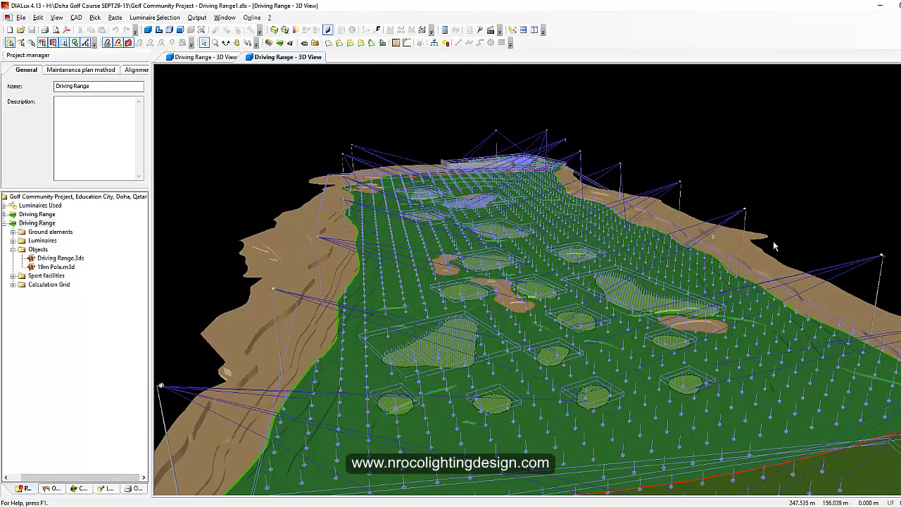
{"action": "left_click", "coordinate": [226, 42]}
{"action": "left_click_drag", "start_coordinate": [538, 279], "coordinate": [533, 363]}
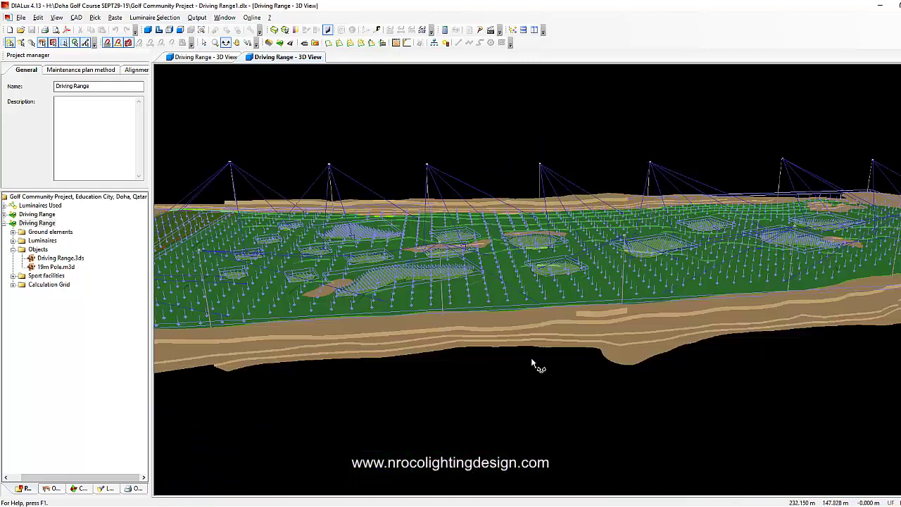